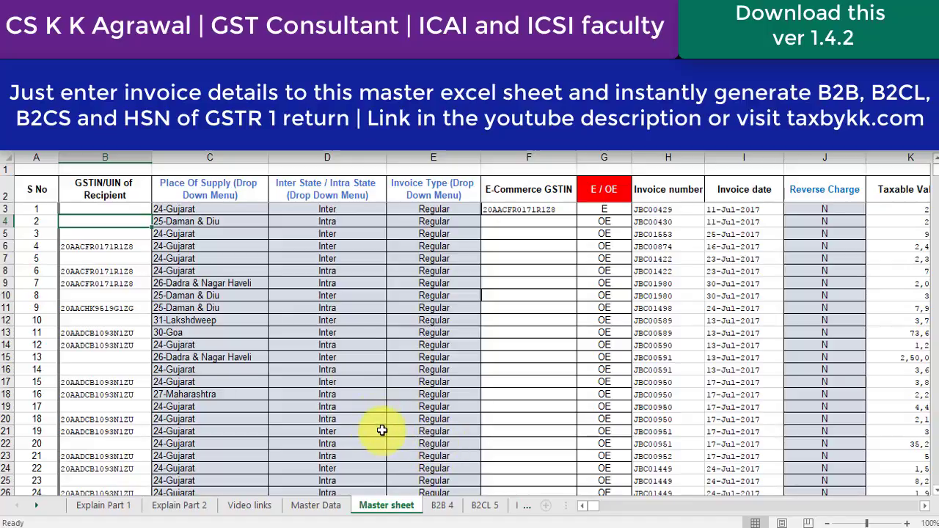
Review the first invoice's fields along row 3 of the Master sheet, up to E/OE.
left_click(126, 207)
key("Right")
key("Right")
key("Right")
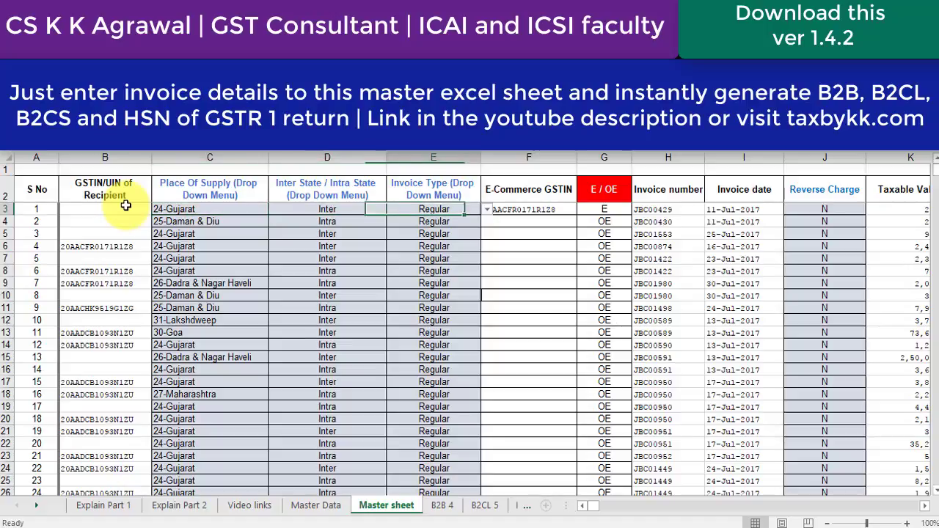
key("Right")
key("Right")
key("Right")
key("Right")
key("Right")
key("Right")
key("Right")
key("Right")
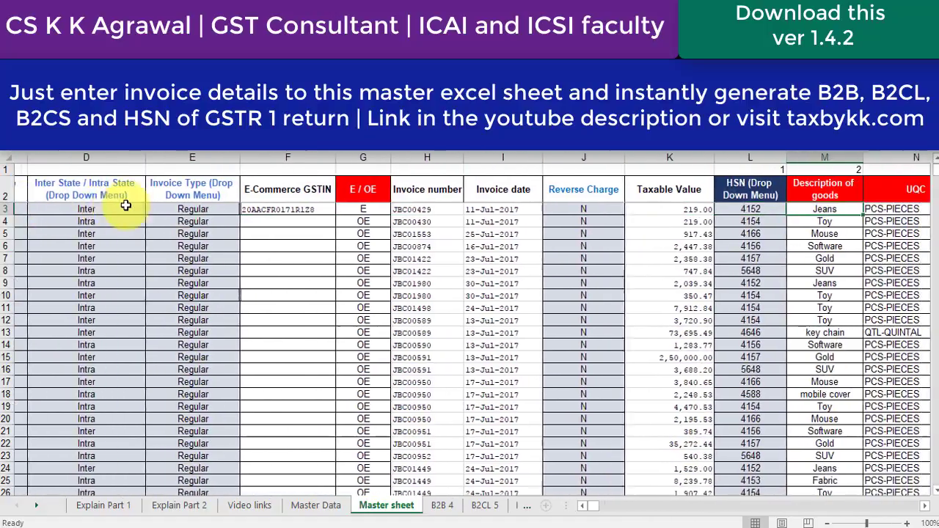
key("Right")
key("Right")
key("Right")
key("Right")
key("Right")
key("Right")
key("Right")
key("Right")
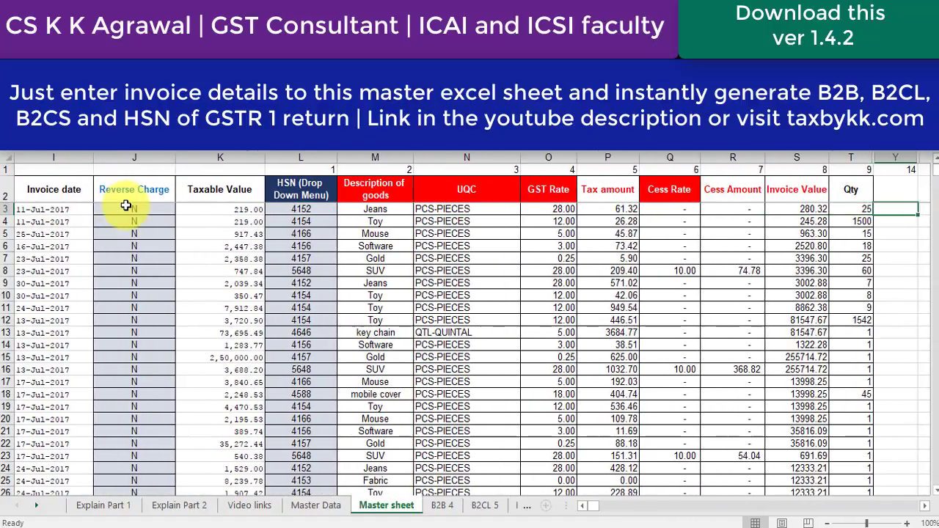
key("Left")
key("Left")
key("Left")
key("Left")
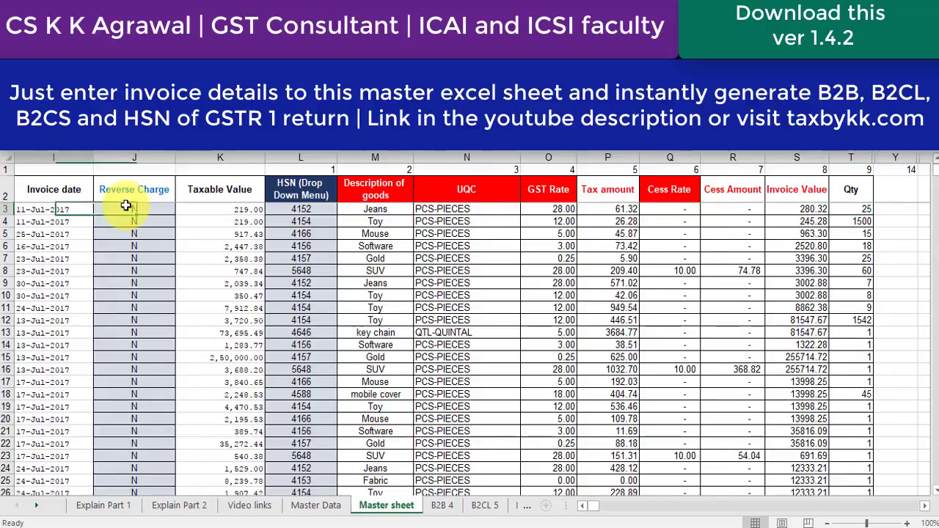
key("Left")
key("Left")
key("Left")
key("Left")
key("Left")
key("Right")
key("Right")
key("Right")
key("Right")
key("Right")
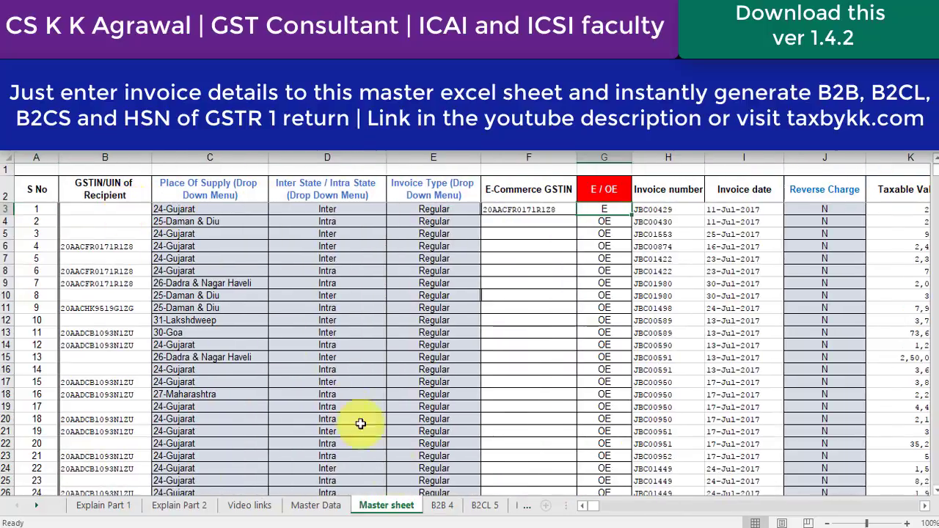
Look through the B2B 4, B2CL 5, B2CS 7 and HSN 12 summary sheets.
left_click(435, 510)
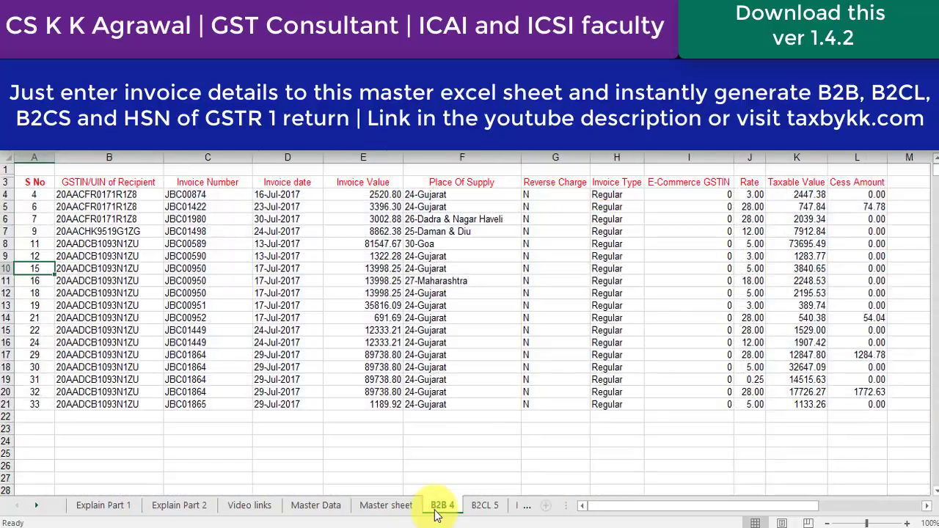
left_click(484, 506)
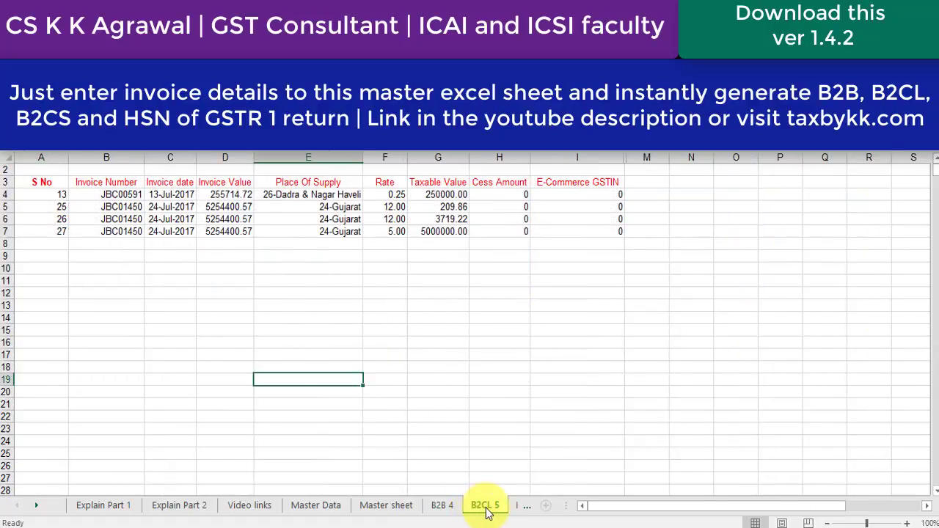
left_click(36, 506)
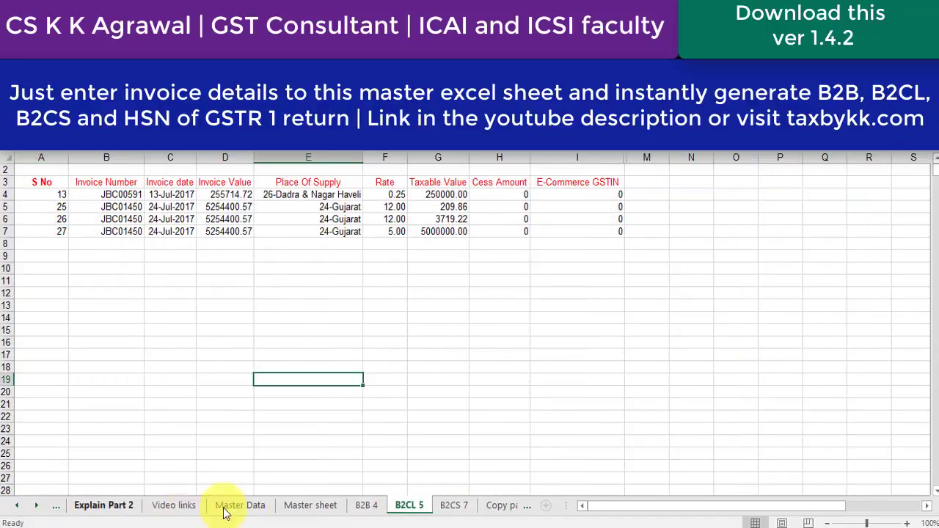
left_click(455, 506)
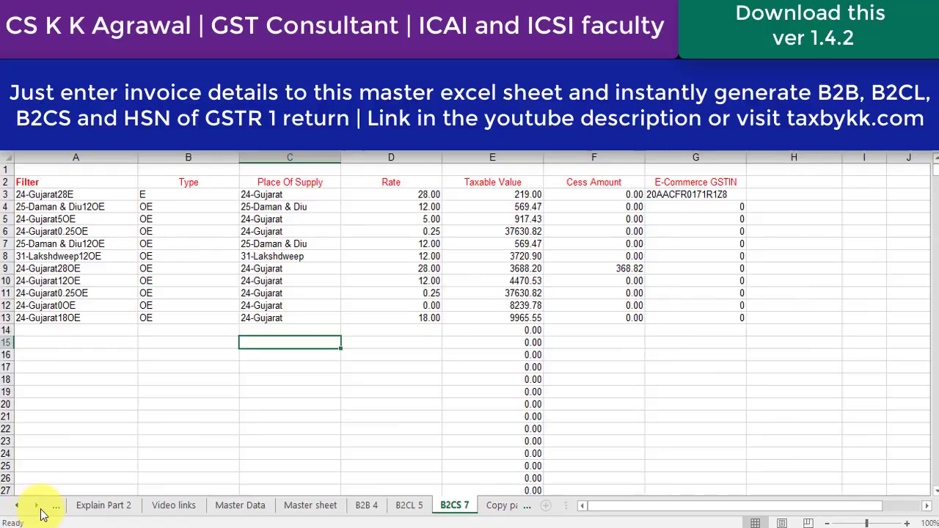
left_click(35, 506)
left_click(35, 506)
left_click(481, 509)
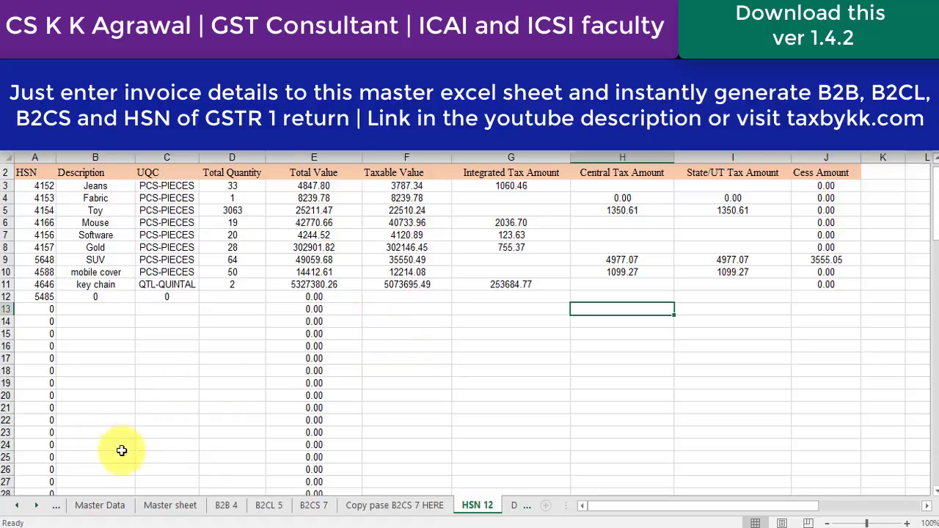
Compare the Master sheet with the B2B 4, B2CL 5 and B2CS 7 sheets.
left_click(165, 507)
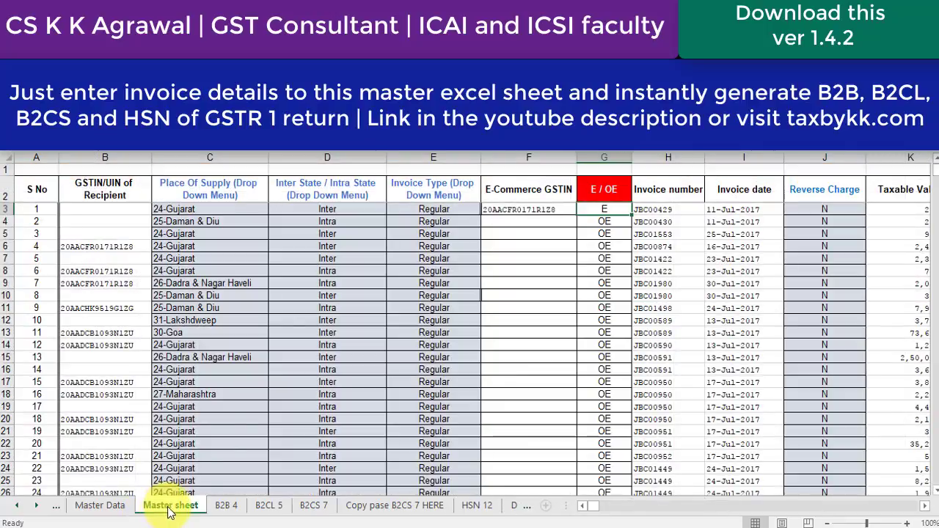
left_click(235, 510)
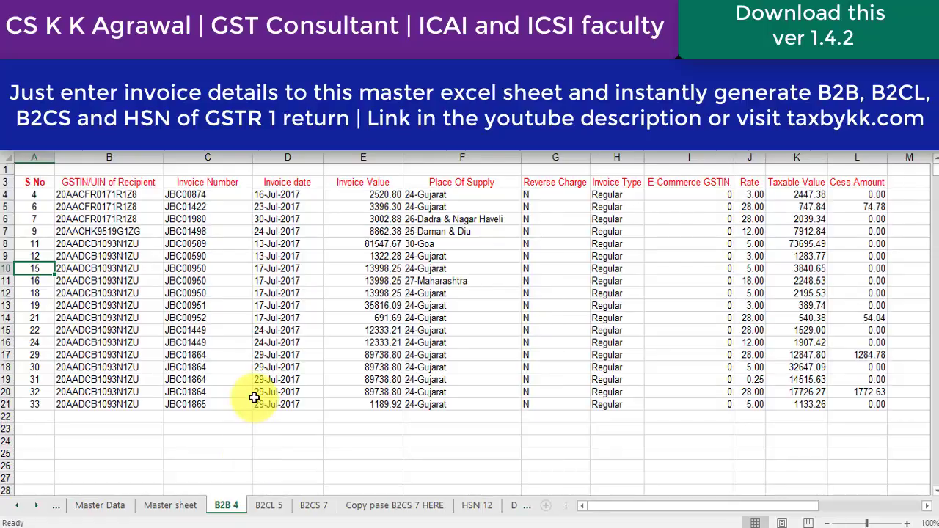
left_click(269, 506)
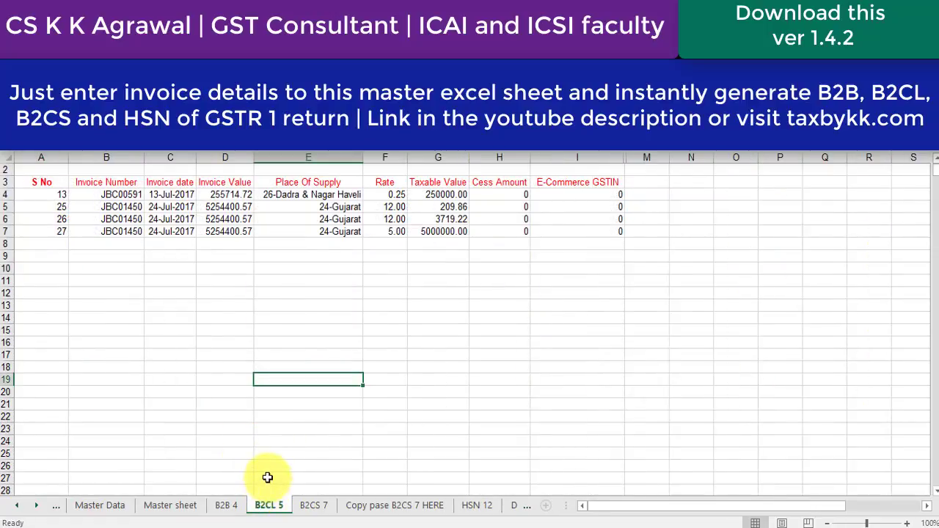
left_click(314, 505)
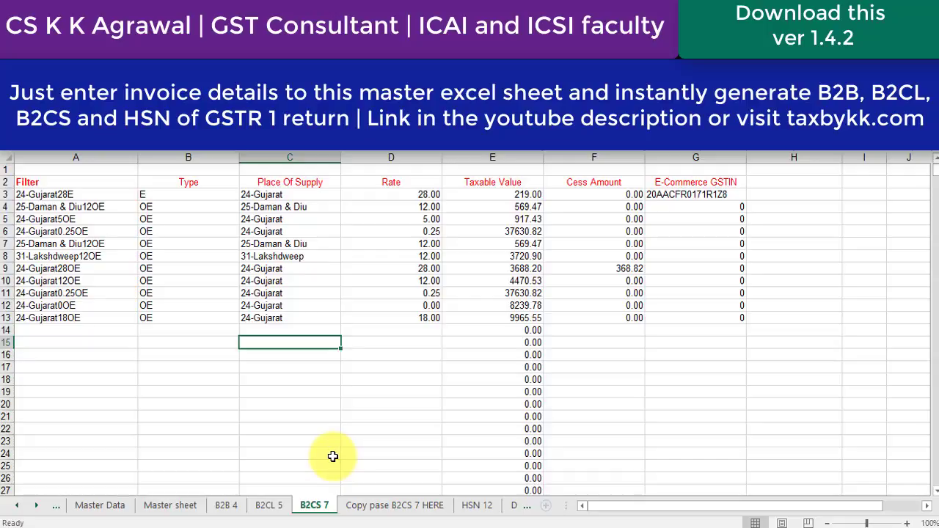
left_click(193, 509)
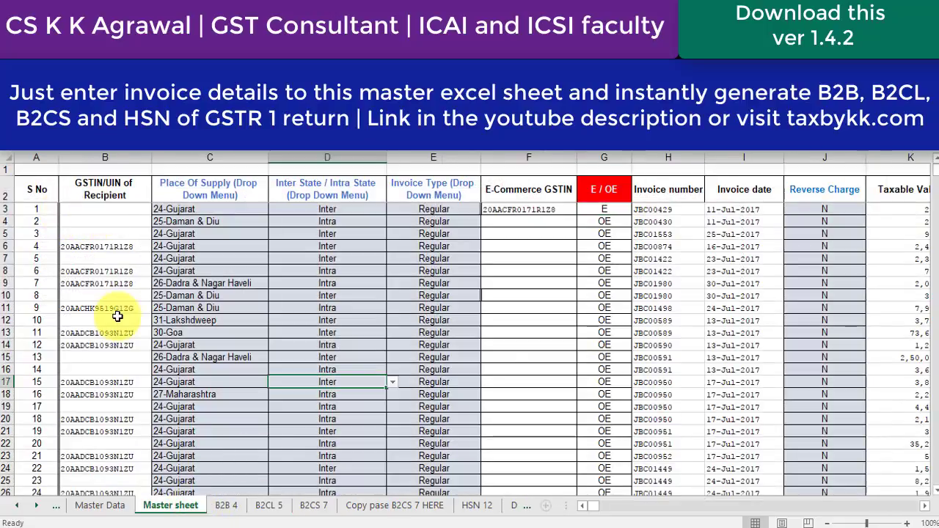
Check the first invoice with a recipient GSTIN against its B2B 4 entry.
left_click_drag(125, 210, 129, 242)
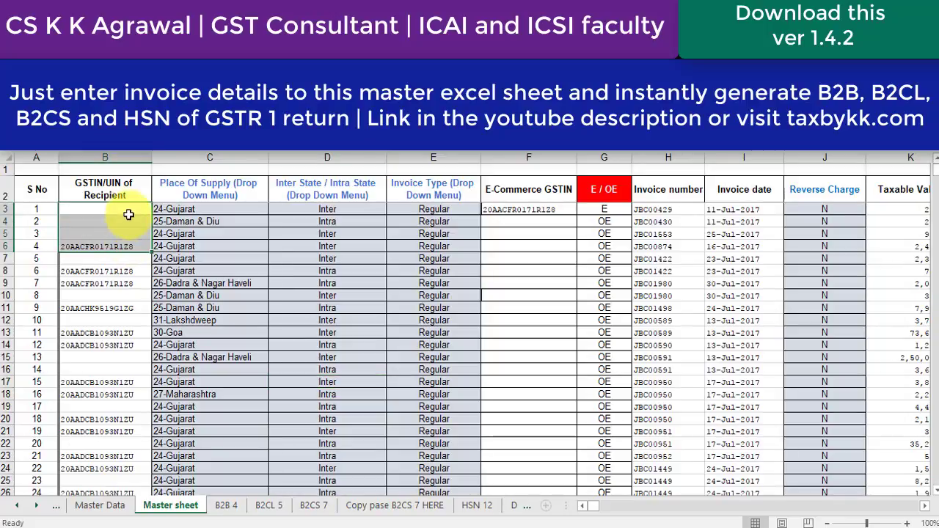
left_click(123, 247)
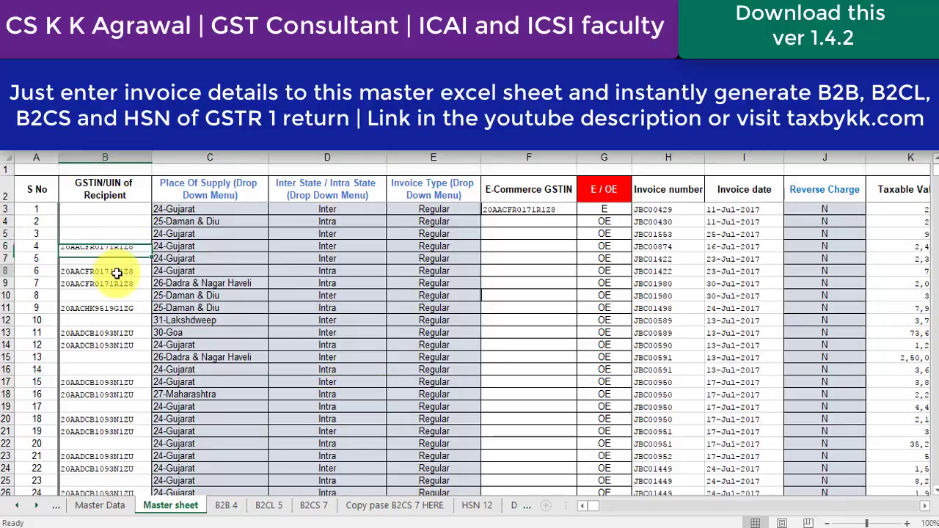
left_click(226, 505)
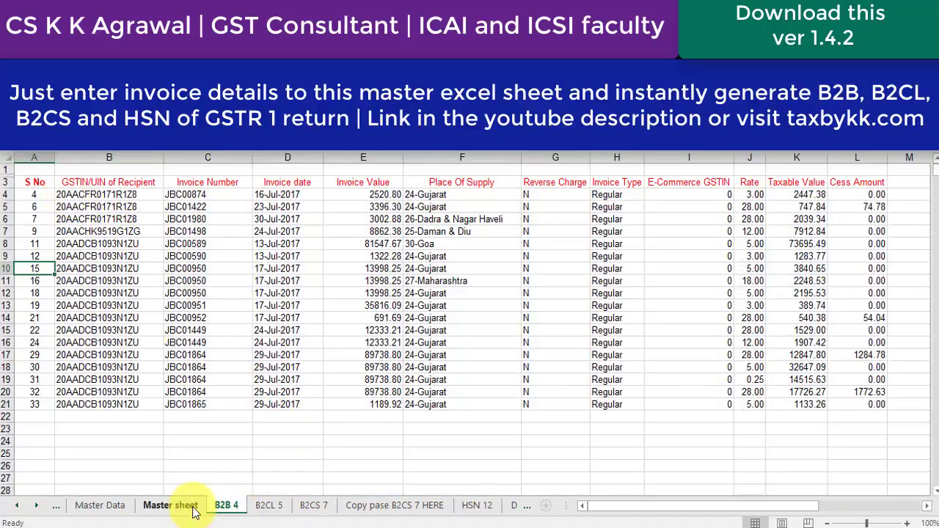
left_click(171, 506)
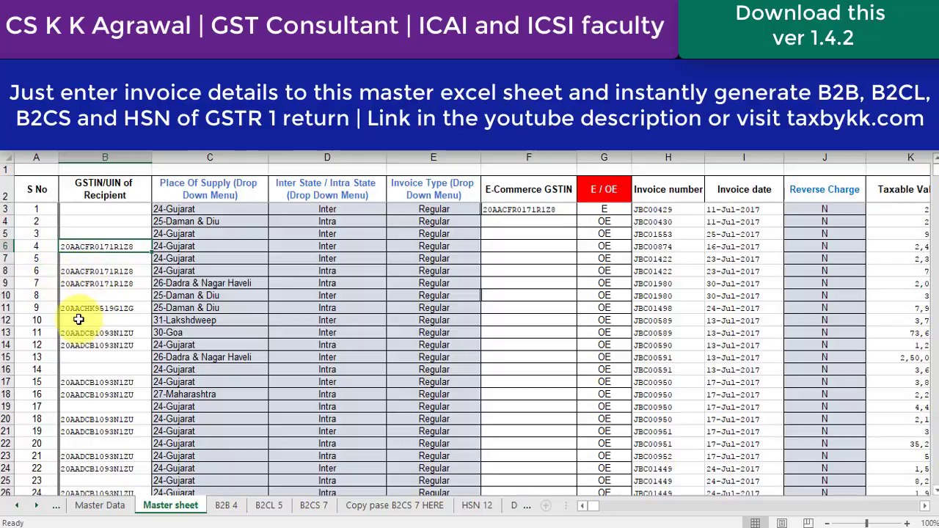
left_click(227, 506)
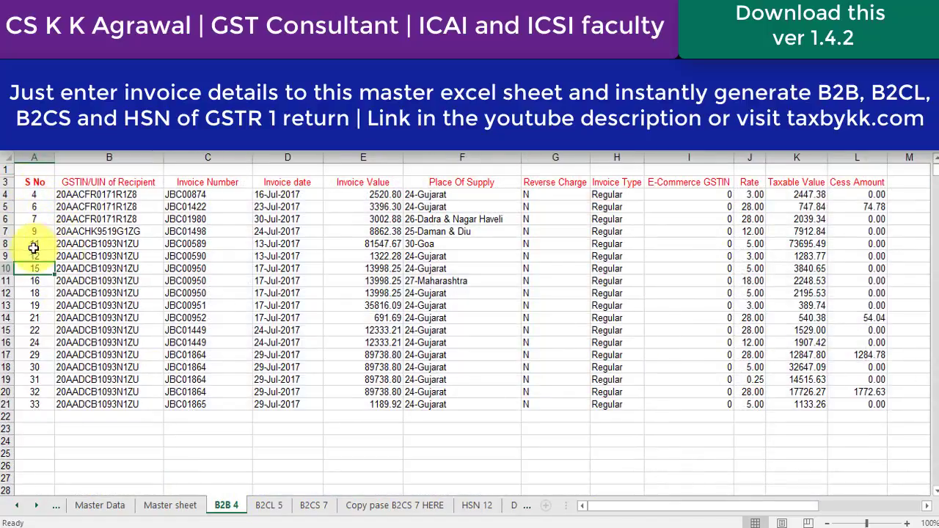
left_click(173, 506)
Scroll down through the Master sheet's invoice list.
scroll(80, 293, "down", 6)
scroll(89, 292, "down", 8)
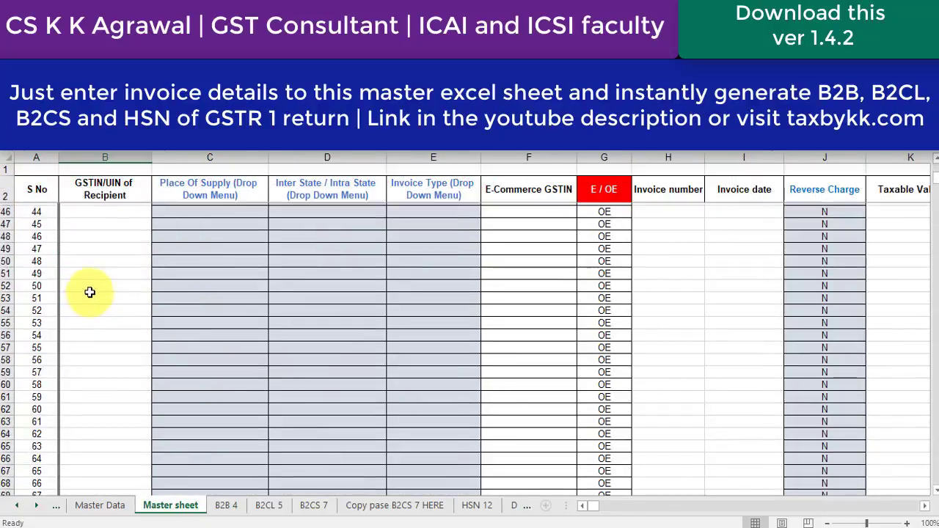
scroll(89, 292, "down", 17)
scroll(96, 298, "down", 7)
scroll(96, 295, "down", 7)
scroll(94, 306, "down", 7)
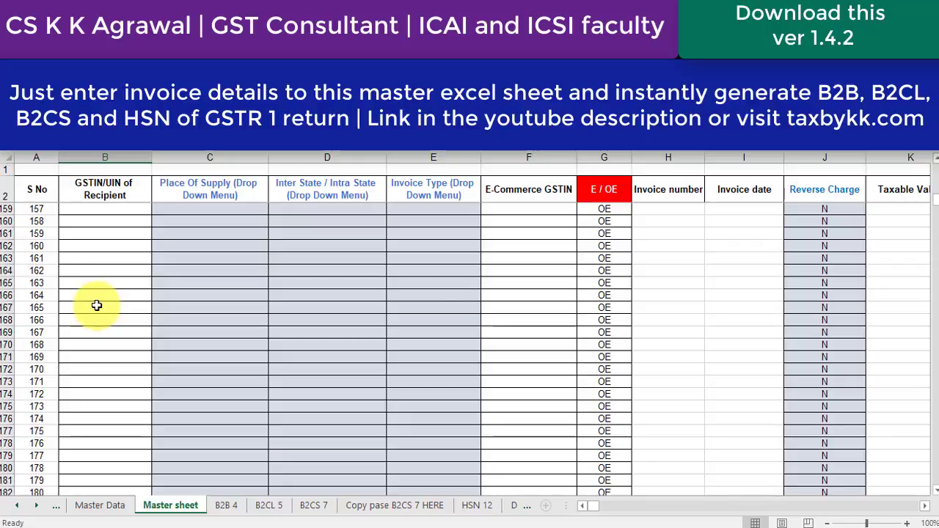
scroll(94, 300, "down", 8)
scroll(92, 299, "down", 8)
scroll(92, 301, "down", 20)
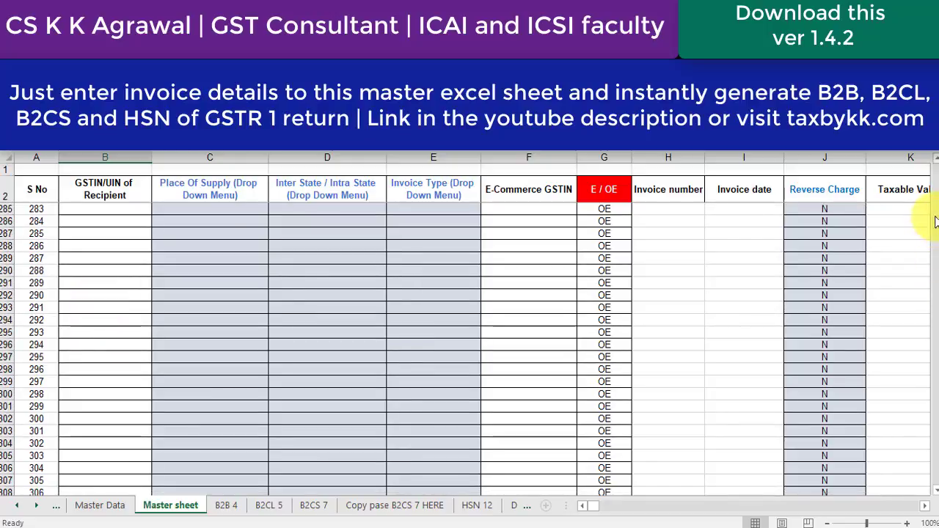
mouse_move(934, 222)
left_mouse_down()
mouse_move(935, 502)
mouse_move(934, 163)
left_mouse_up()
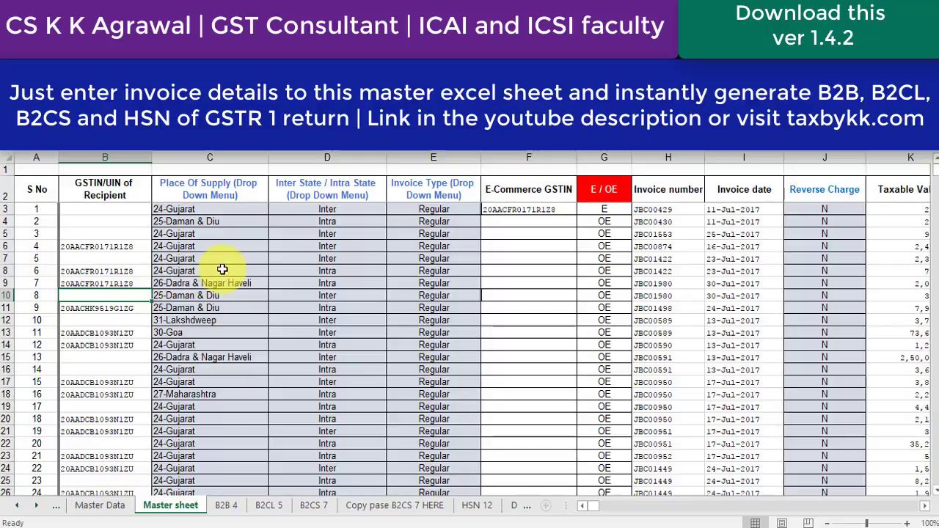
Open the Master Data sheet and look over the goods list from HSN 4152.
left_click(100, 506)
left_click(238, 328)
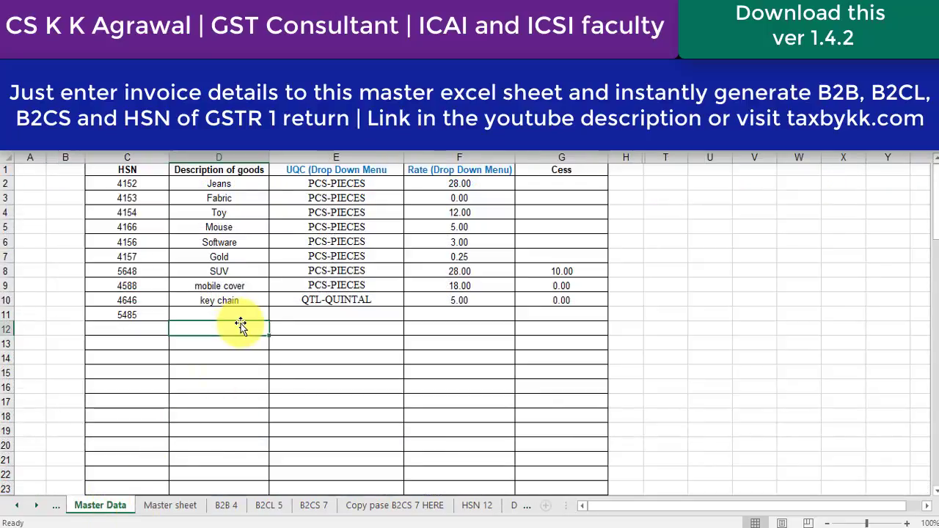
left_click(144, 184)
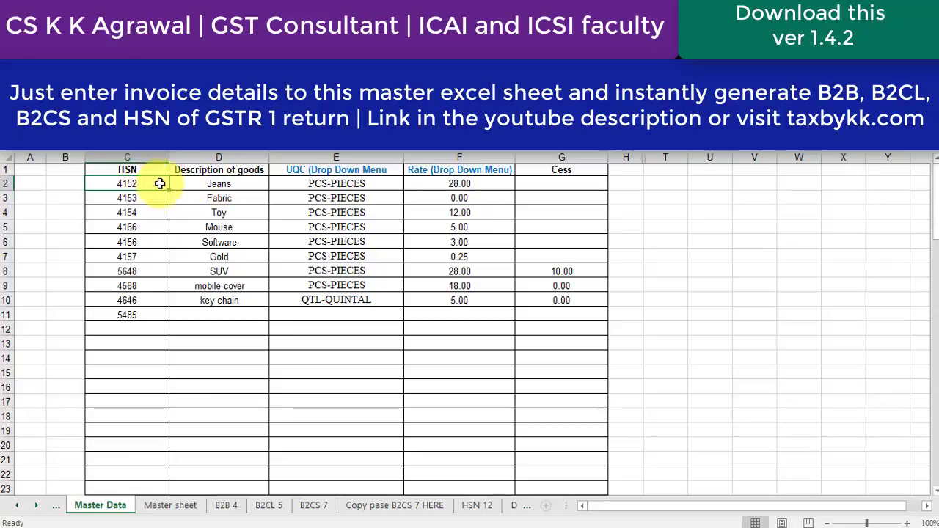
scroll(142, 301, "down", 3)
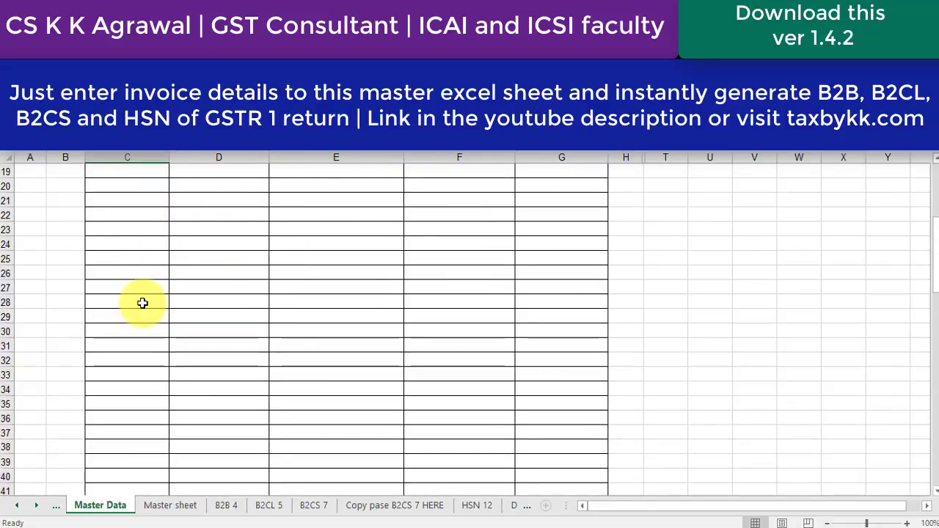
scroll(143, 304, "down", 9)
scroll(143, 305, "down", 1)
scroll(142, 306, "down", 5)
scroll(143, 306, "down", 9)
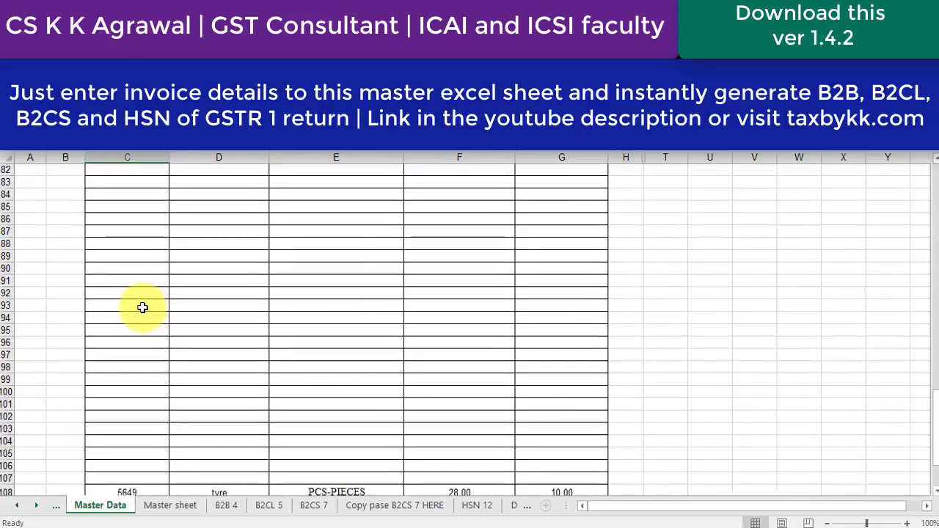
scroll(142, 307, "down", 4)
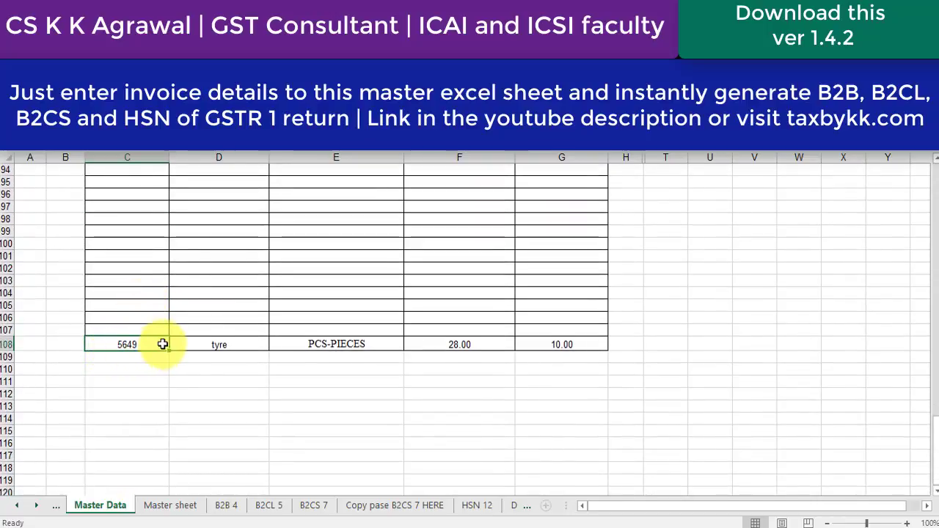
Select the HSN codes in column C, then clear the selection.
scroll(163, 342, "up", 7)
scroll(163, 342, "up", 15)
scroll(163, 344, "up", 9)
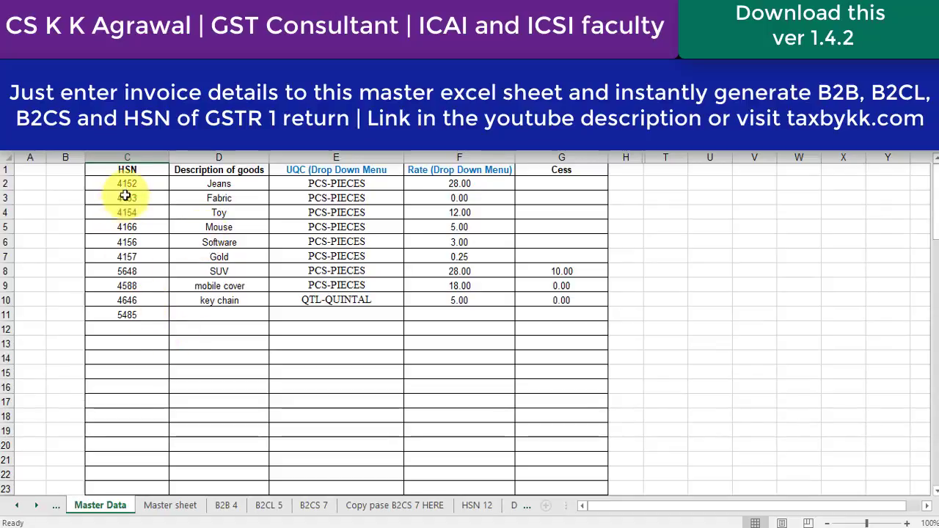
left_click_drag(126, 183, 148, 342)
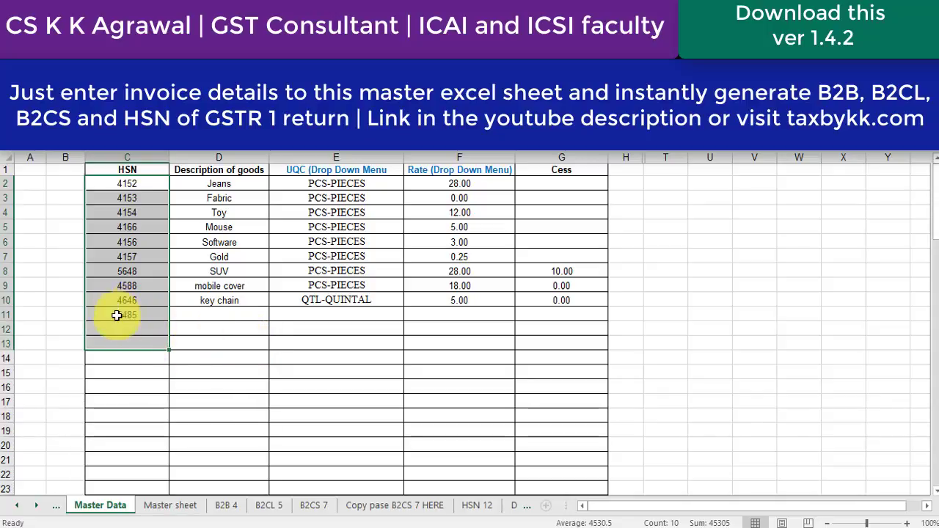
left_click(208, 315)
left_click(142, 329)
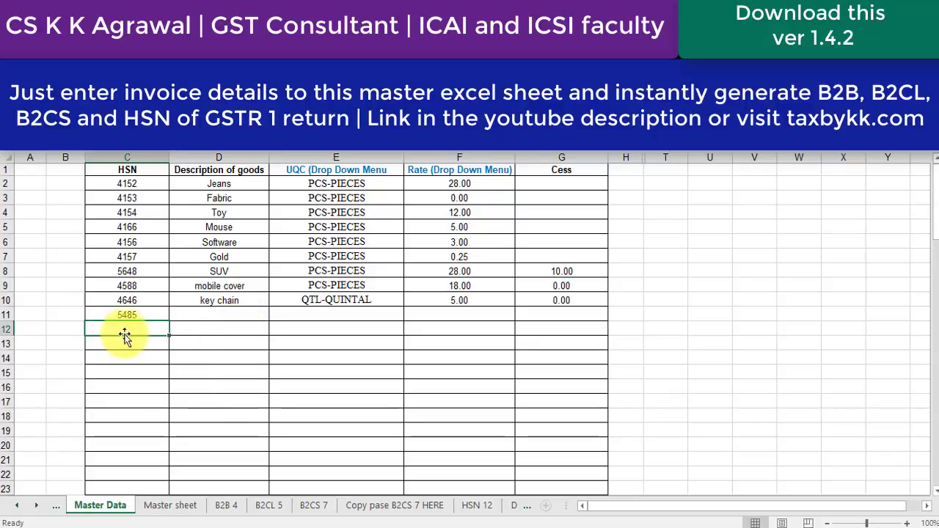
Enter 'landline phone' as HSN 5485's description with unit BOX-BOX.
left_click(205, 316)
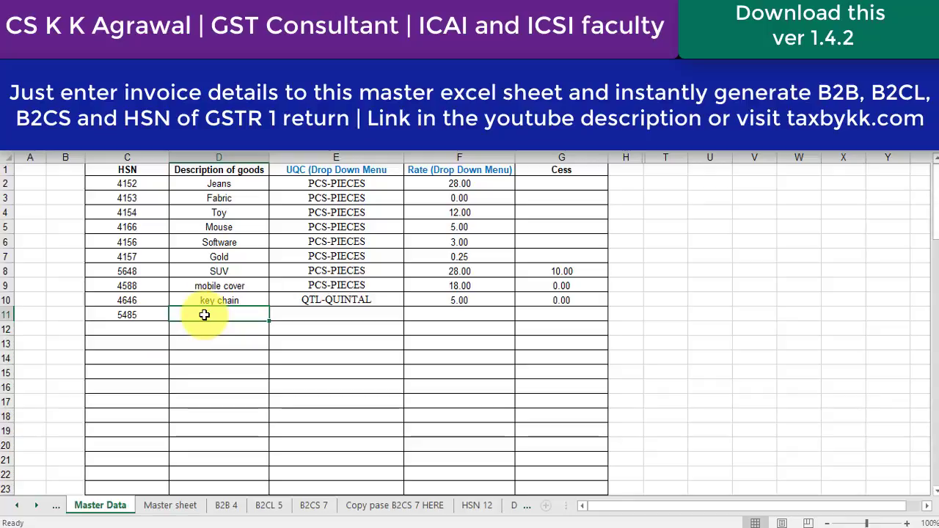
type("landline phone")
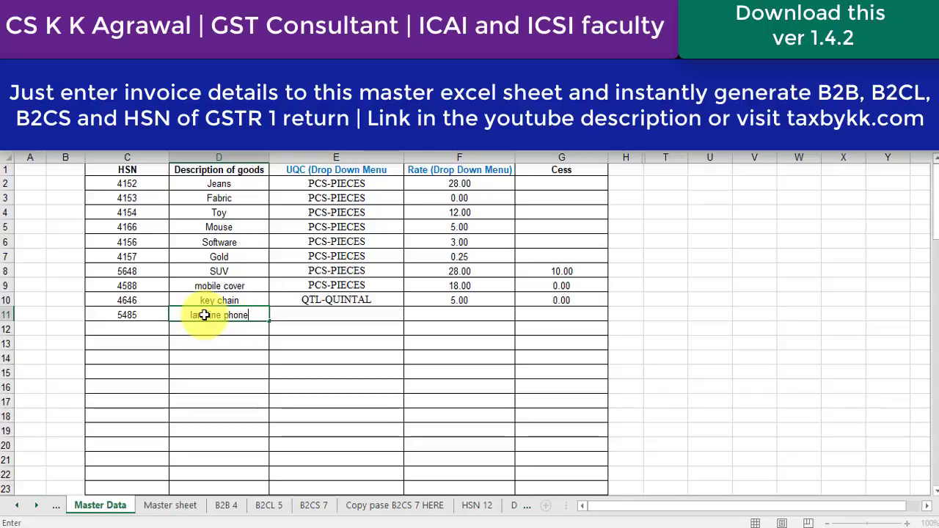
key("Tab")
key("alt+Down")
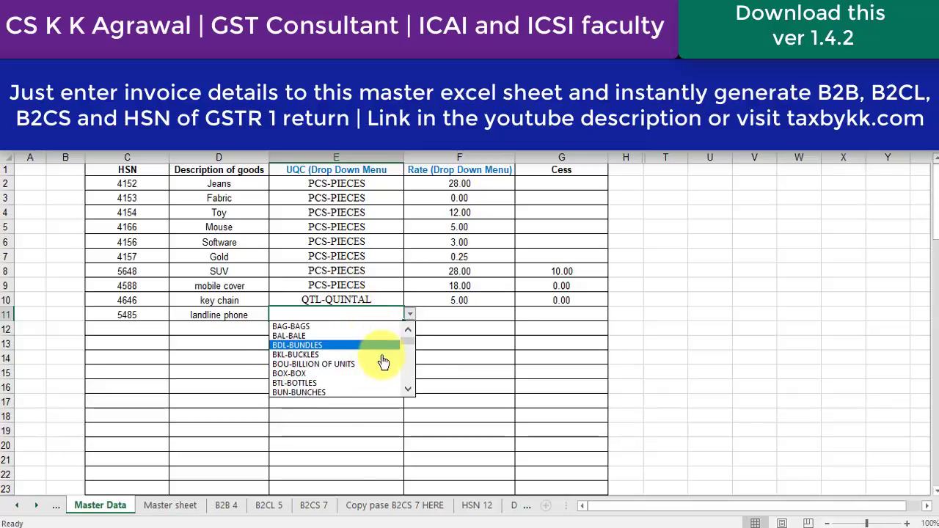
left_click(407, 389)
left_click(408, 388)
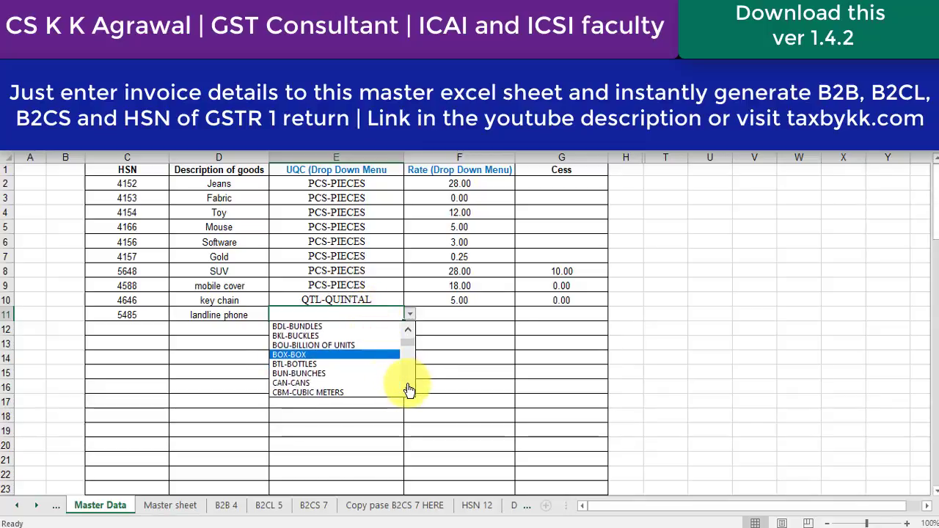
left_click(334, 355)
left_click(470, 319)
Set HSN 5485's rate to 12.00 and its cess to 0.
left_click(520, 314)
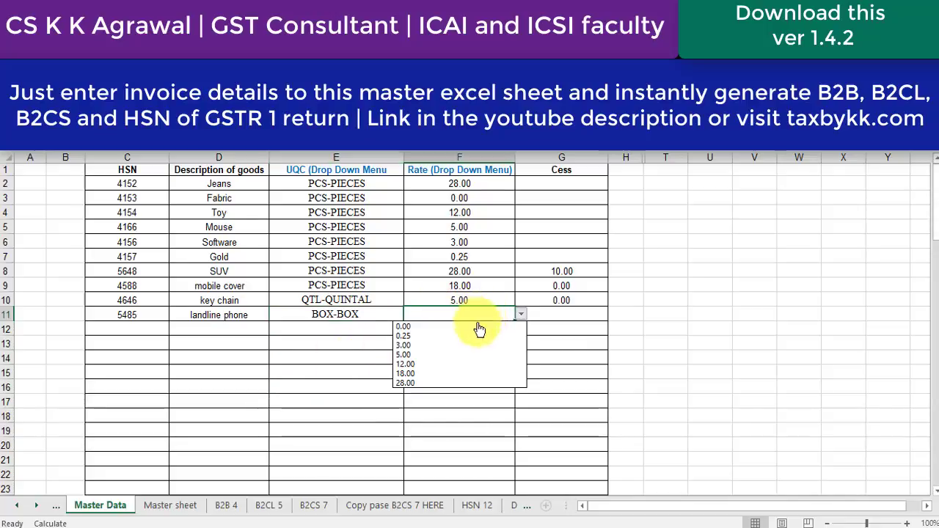
left_click(430, 366)
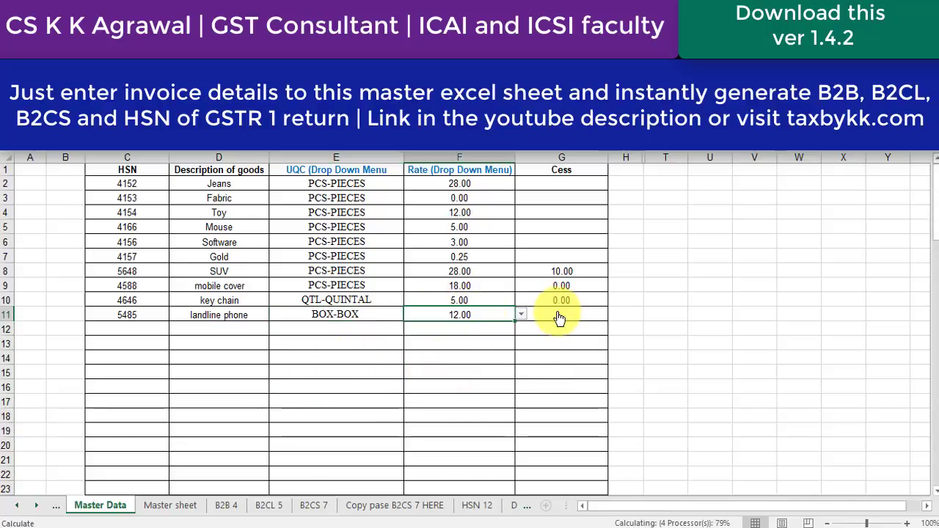
left_click(559, 318)
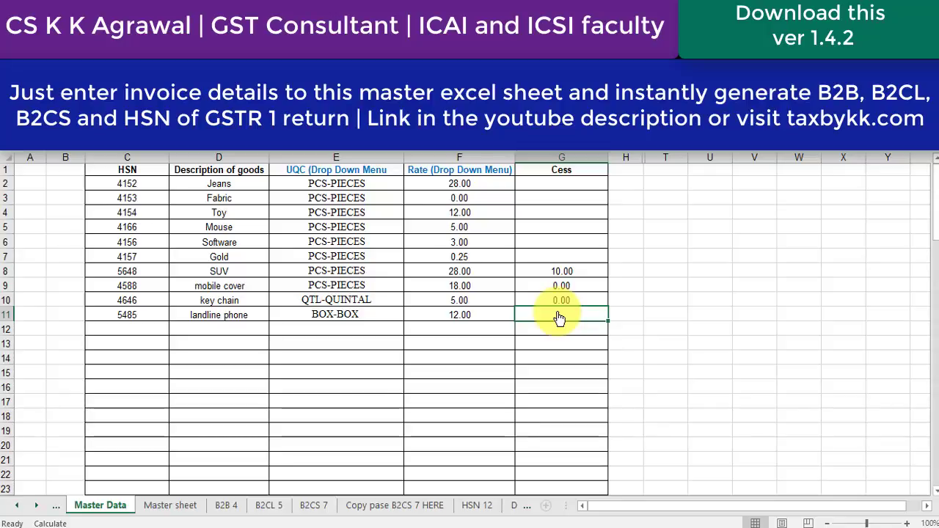
type("0")
left_click(456, 385)
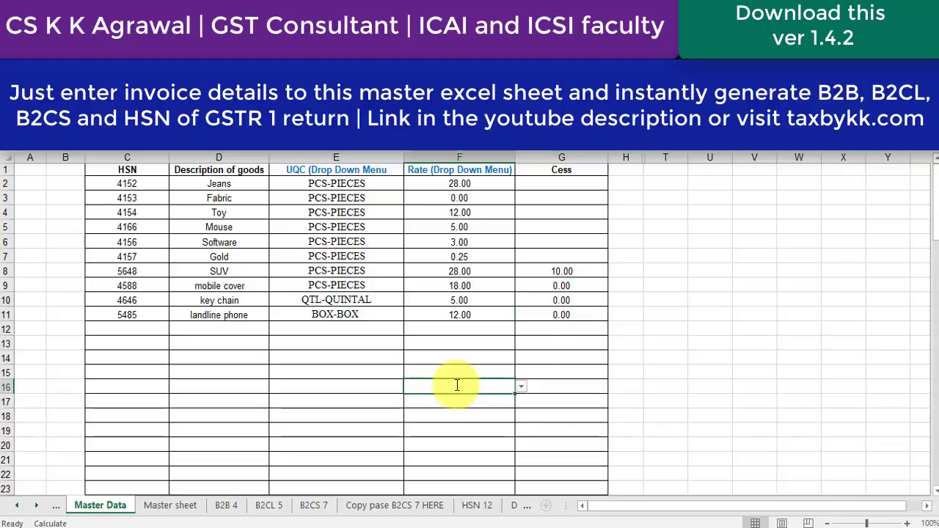
On the Master sheet, set invoice 1's place of supply to 22-Chhattisgarh.
left_click(170, 505)
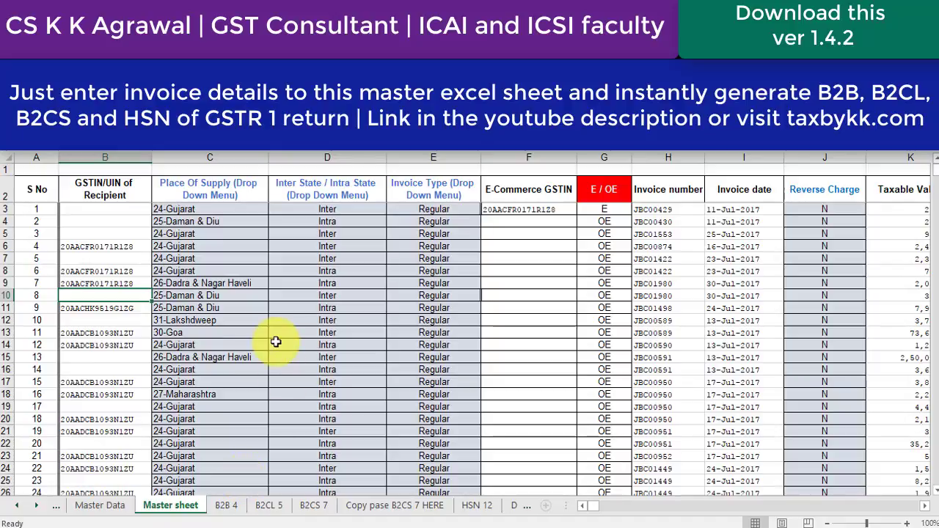
left_click(104, 209)
key("Tab")
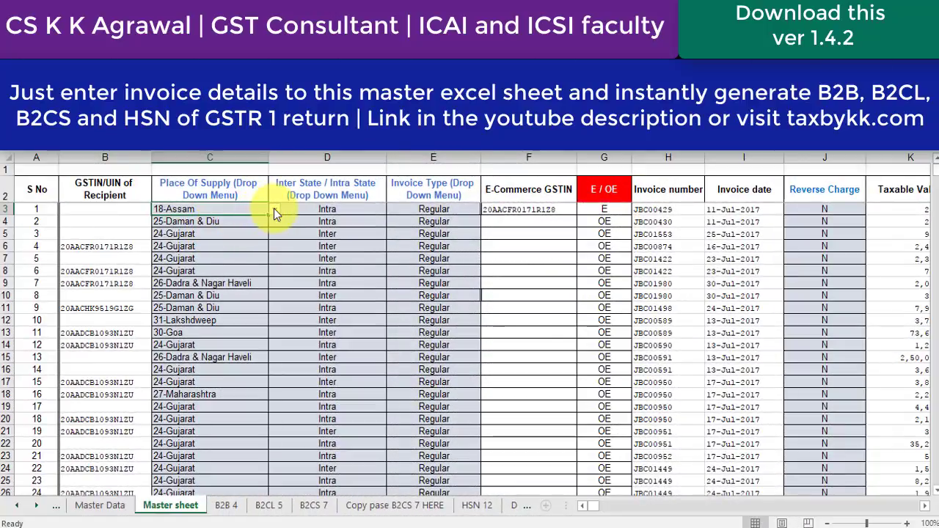
left_click(274, 208)
left_click(217, 255)
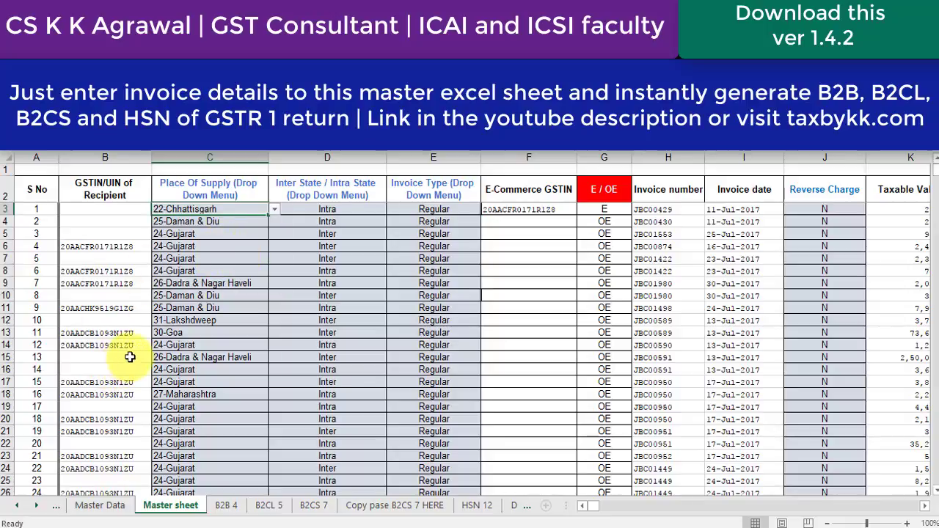
Review and choose invoice 1's inter/intra-state value.
left_click(309, 208)
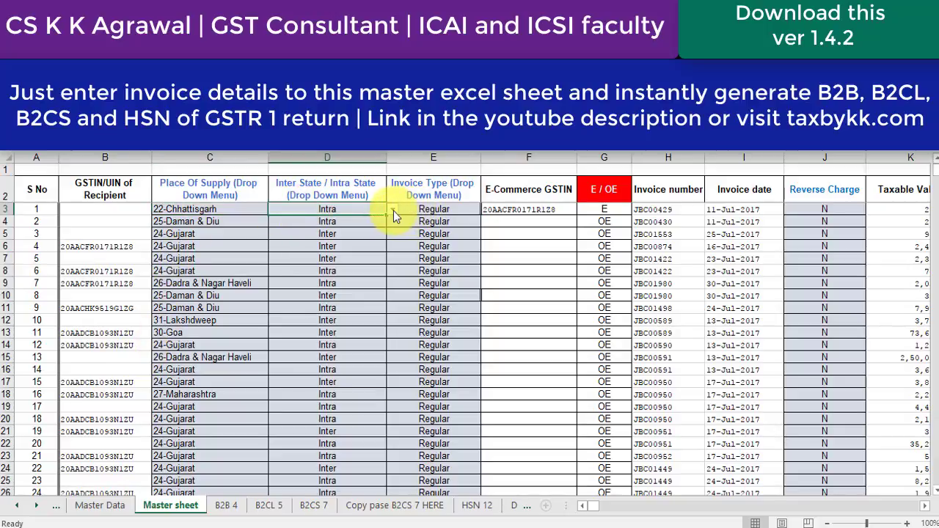
left_click(392, 210)
left_click(358, 228)
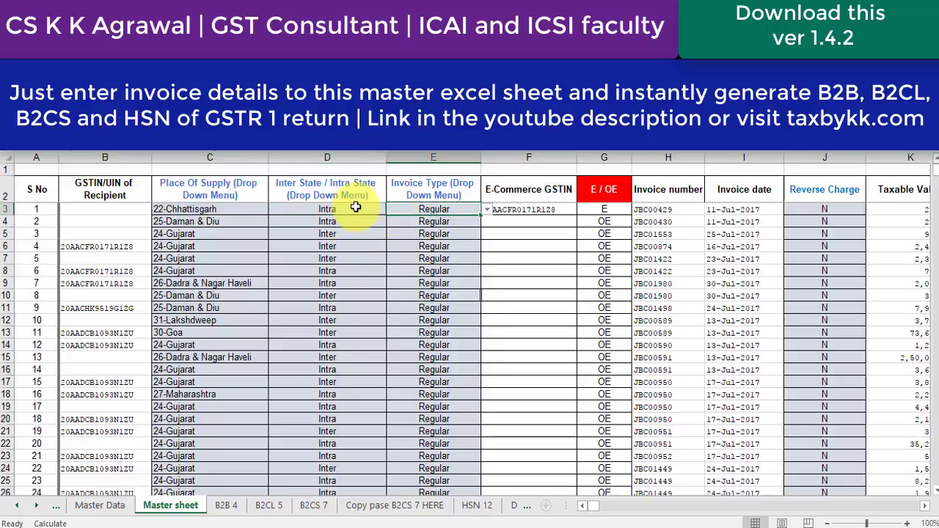
left_click(393, 209)
left_click(279, 220)
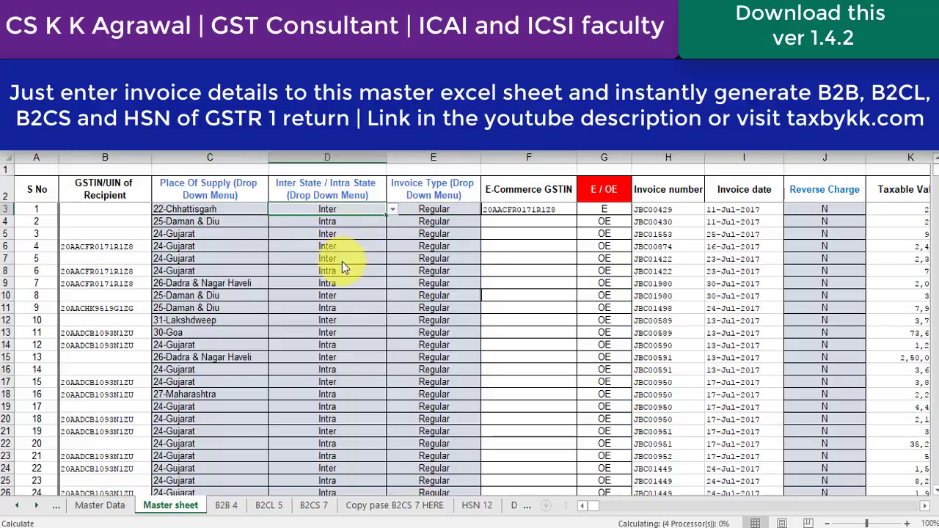
left_click(342, 260)
Keep invoice 1's invoice type as Regular.
left_click(422, 209)
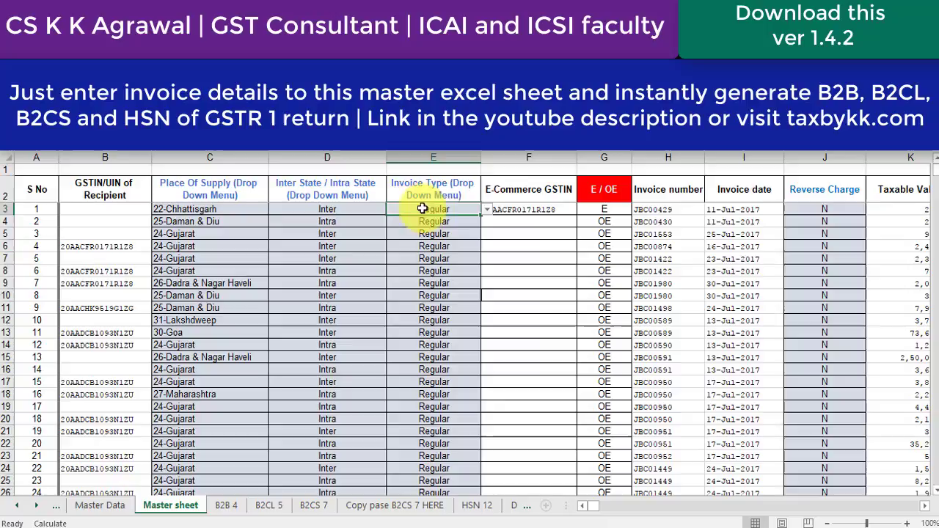
left_click(487, 209)
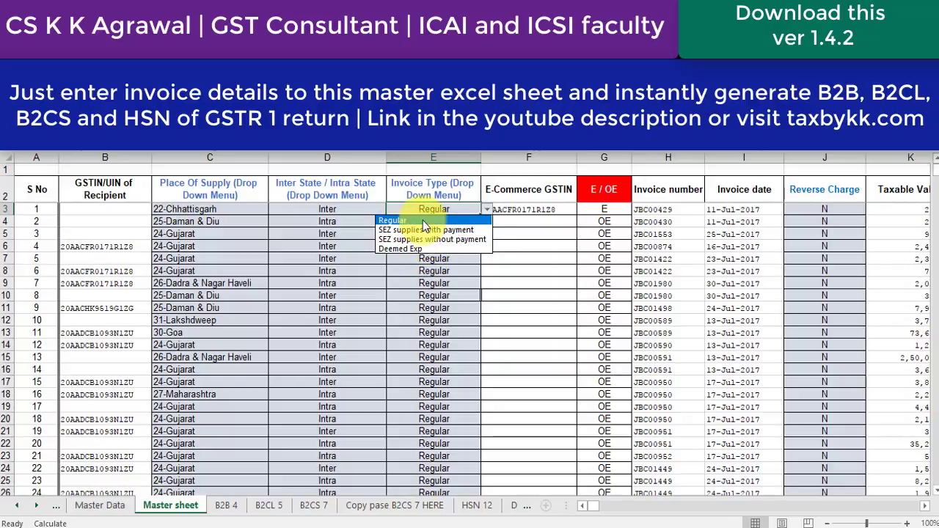
left_click(422, 220)
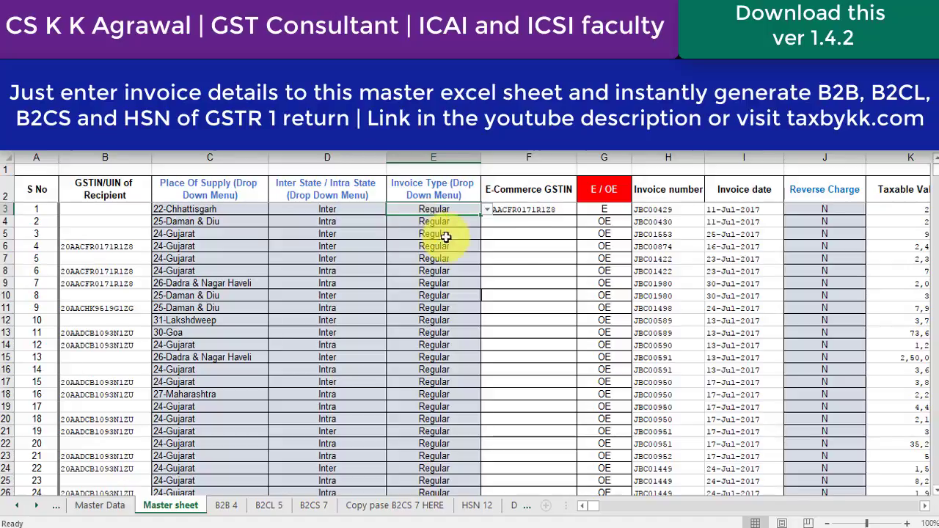
left_click(544, 208)
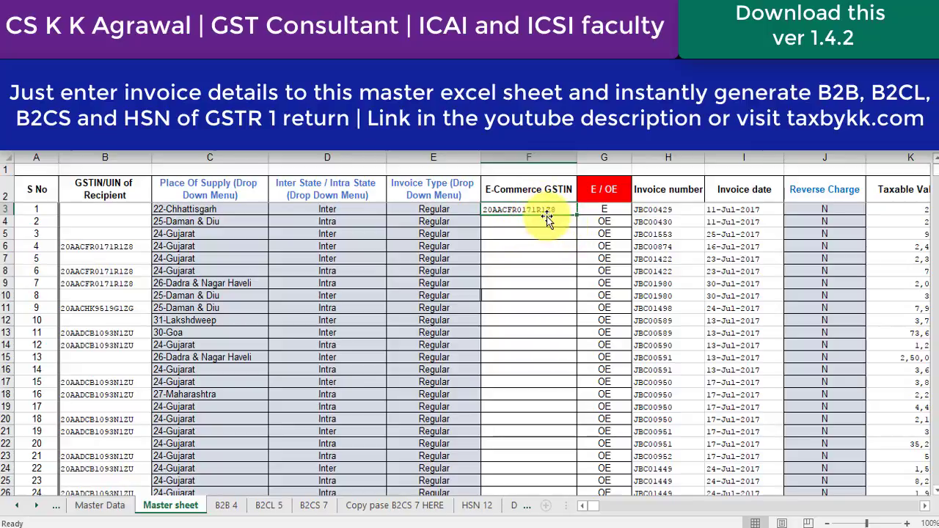
Copy invoice 1's e-commerce GSTIN into invoice 5's e-commerce GSTIN cell.
left_click(604, 210)
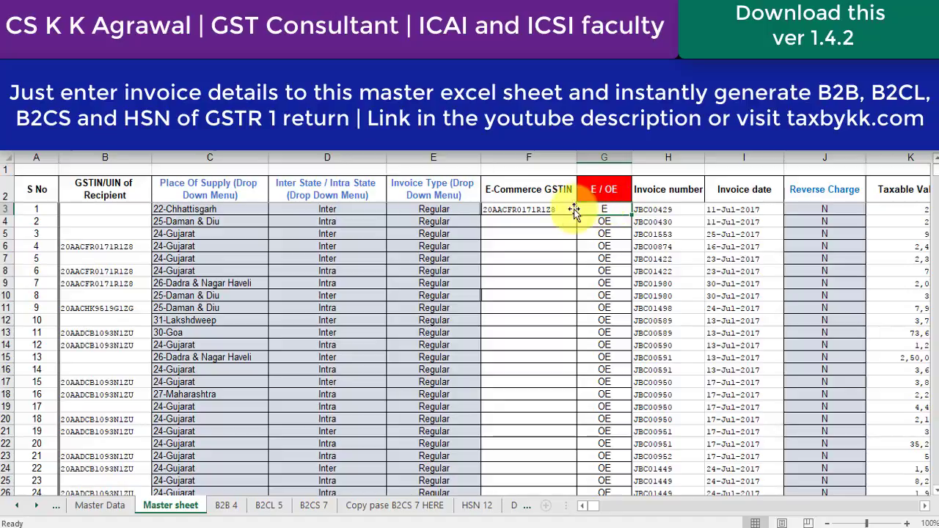
left_click(569, 210)
key("ctrl+c")
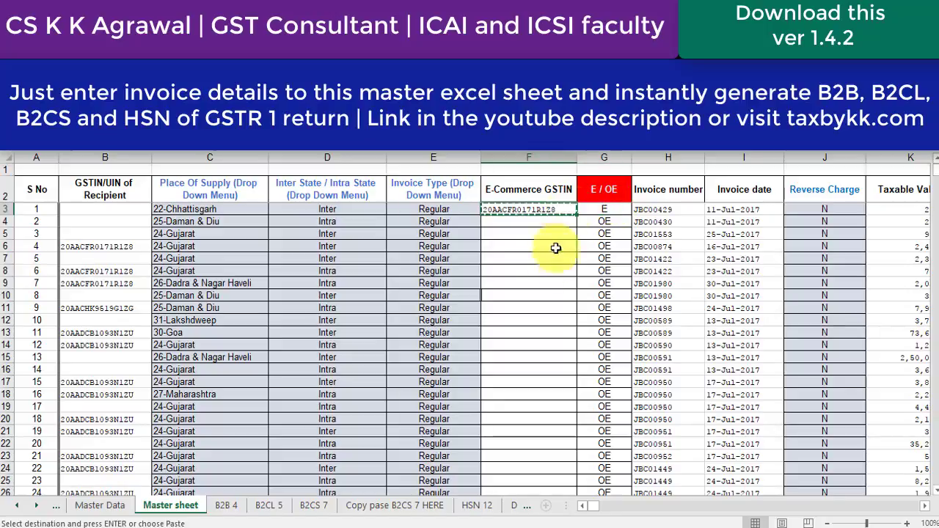
left_click(546, 262)
key("ctrl+v")
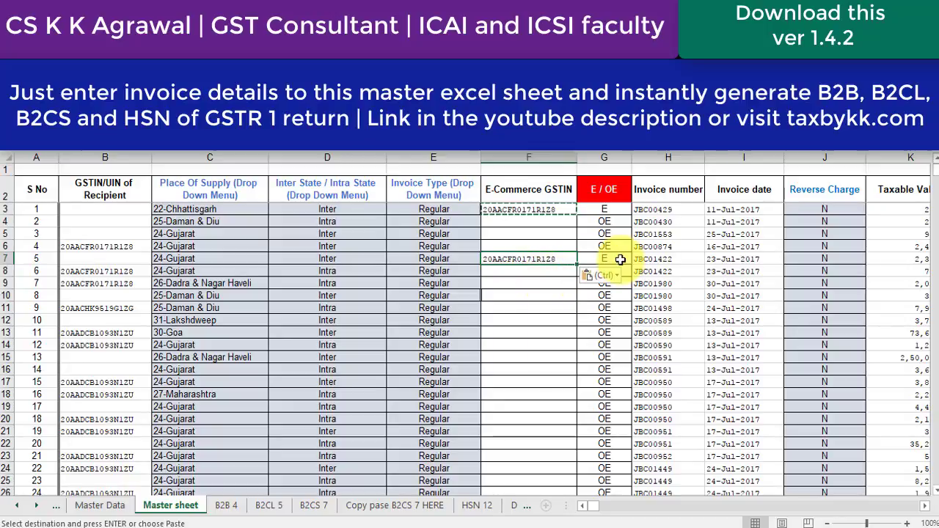
Check invoice 1's invoice number and invoice date along its row.
left_click(673, 210)
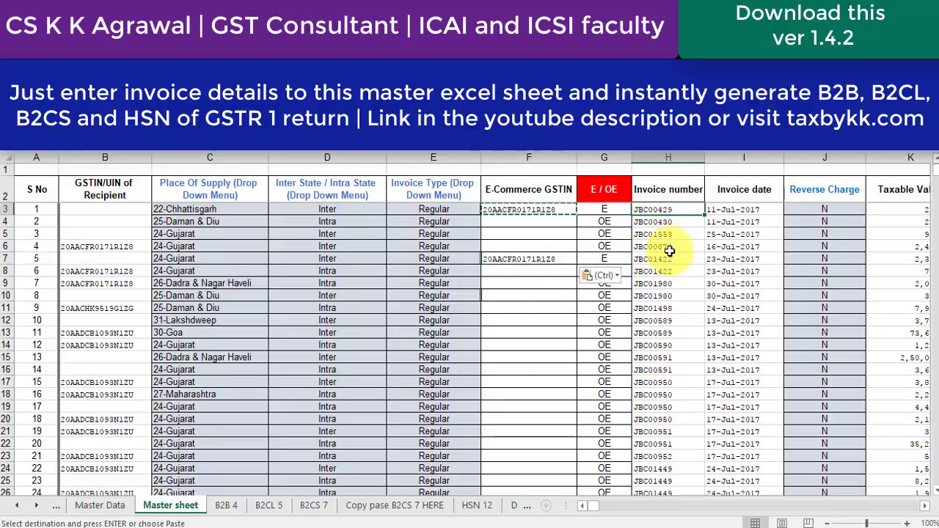
left_click(748, 211)
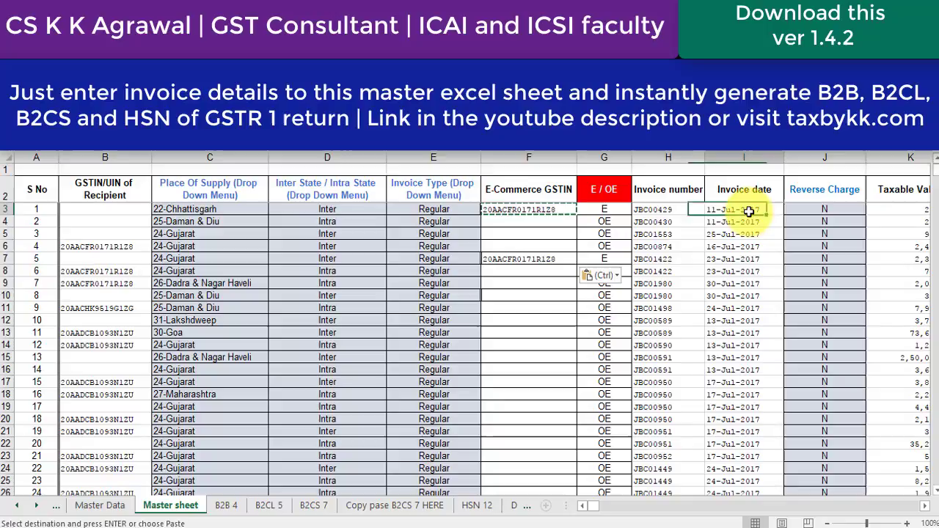
left_click(683, 211)
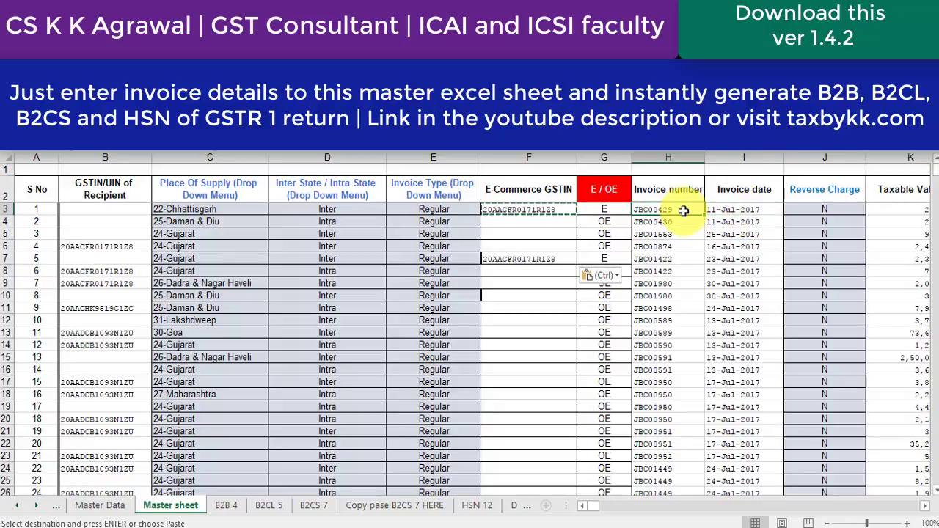
key("Right")
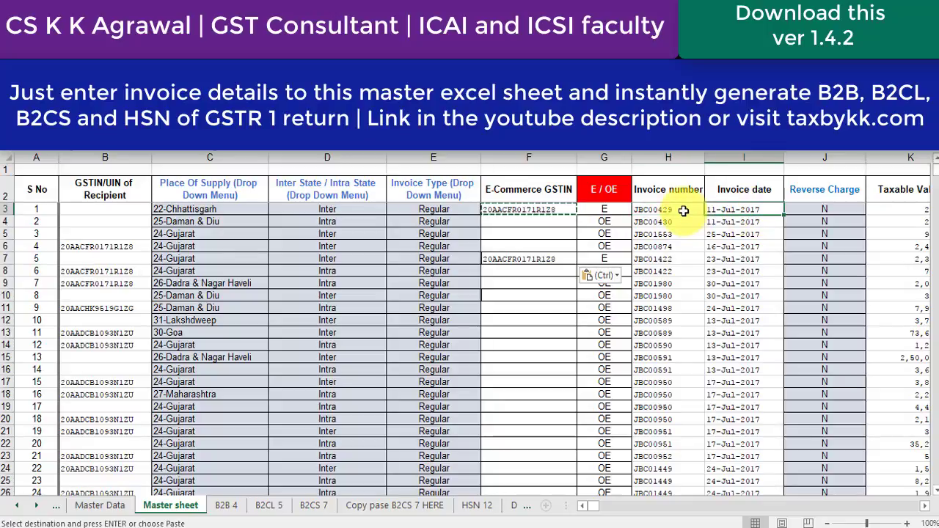
key("Right")
key("Right")
key("Right")
key("Right")
key("Right")
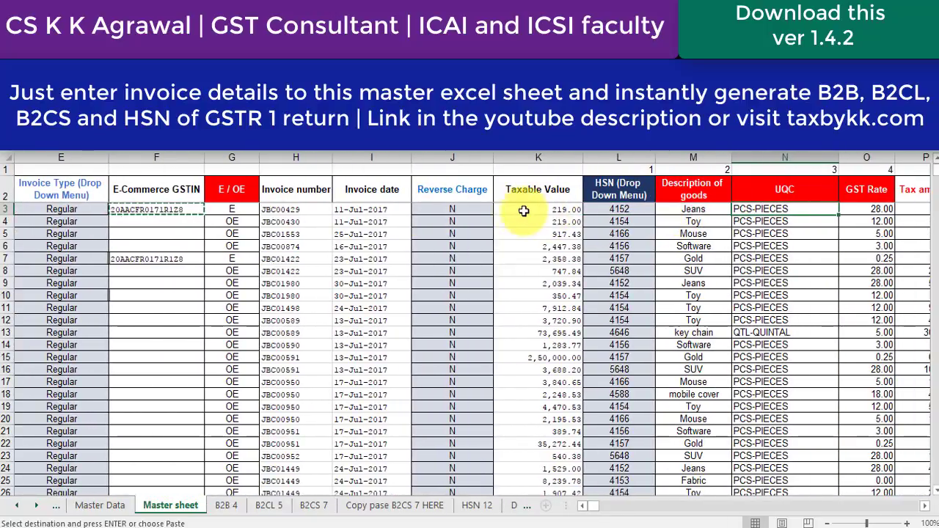
left_click(486, 210)
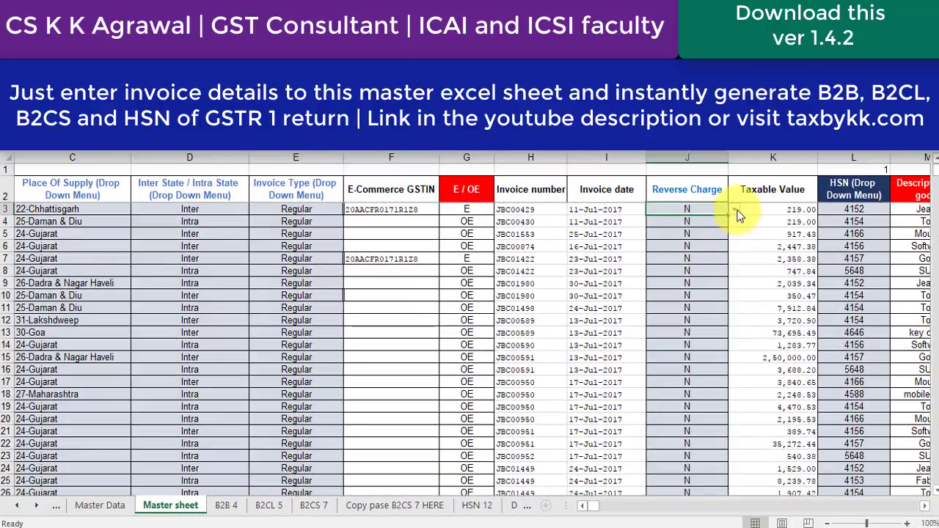
left_click(734, 209)
left_click(687, 229)
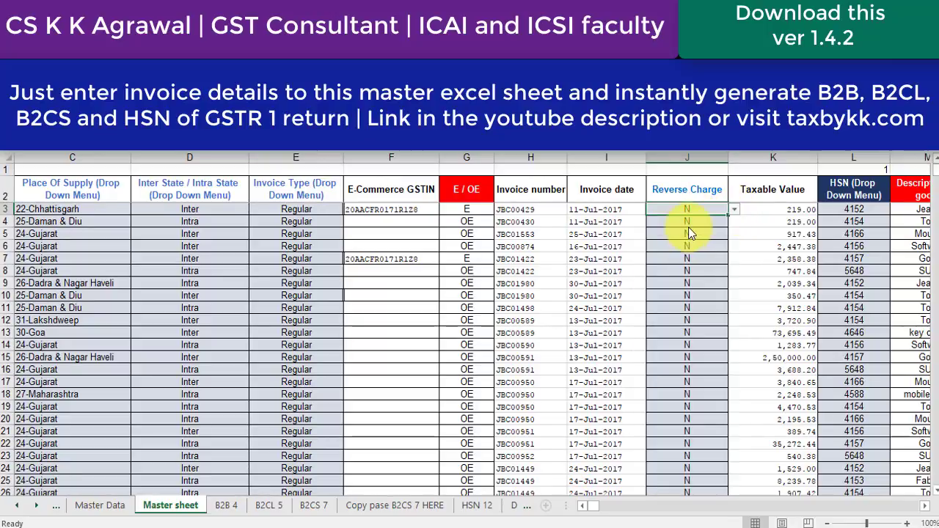
left_click(759, 210)
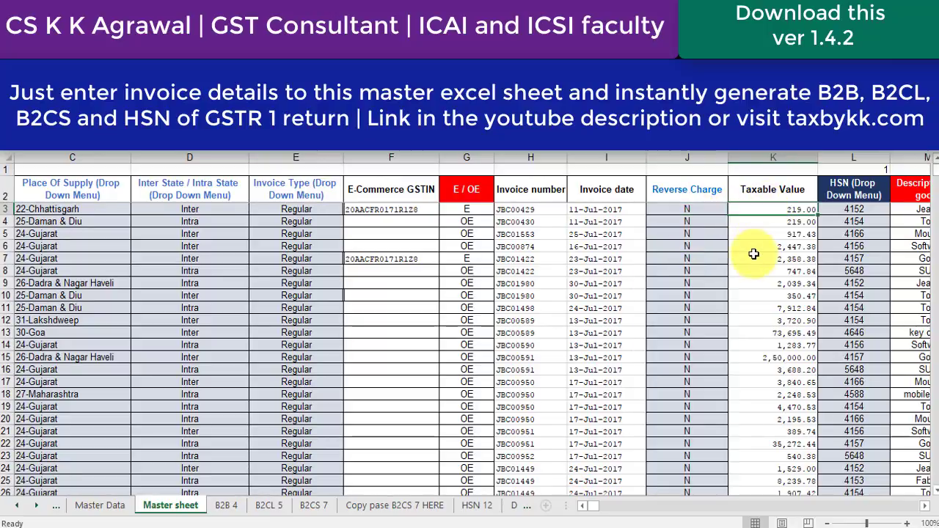
key("Right")
key("Right")
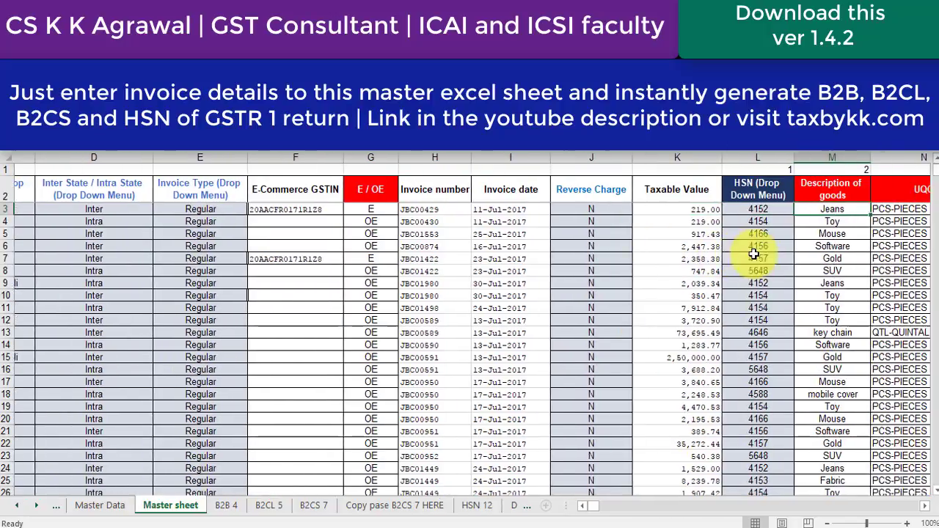
key("Right")
key("Right")
key("Right")
key("Right")
key("Right")
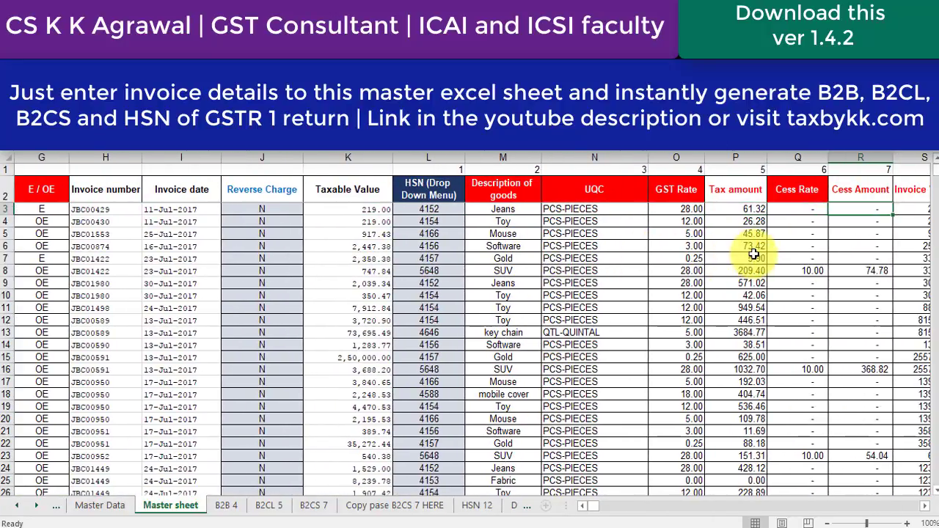
left_click(354, 212)
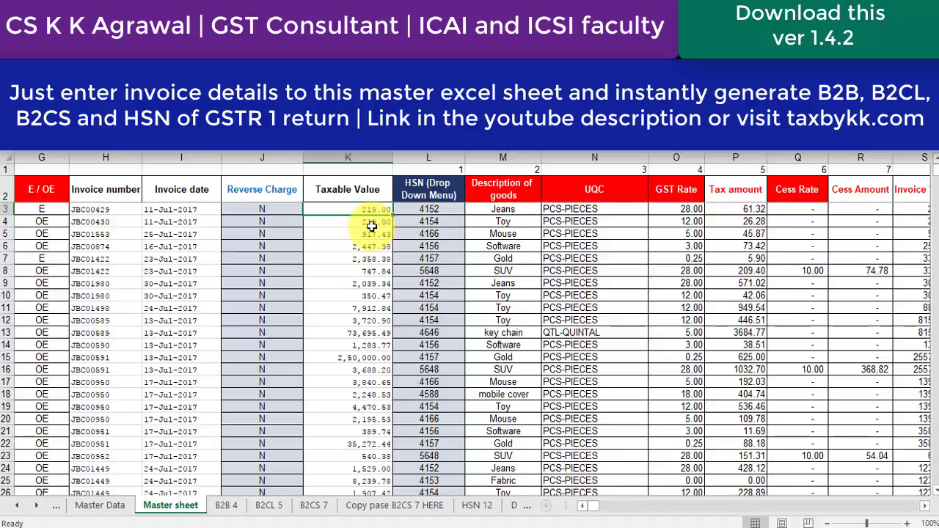
Copy invoice number JBC00429 into row 4 and set its taxable value to 500.00.
left_click(126, 211)
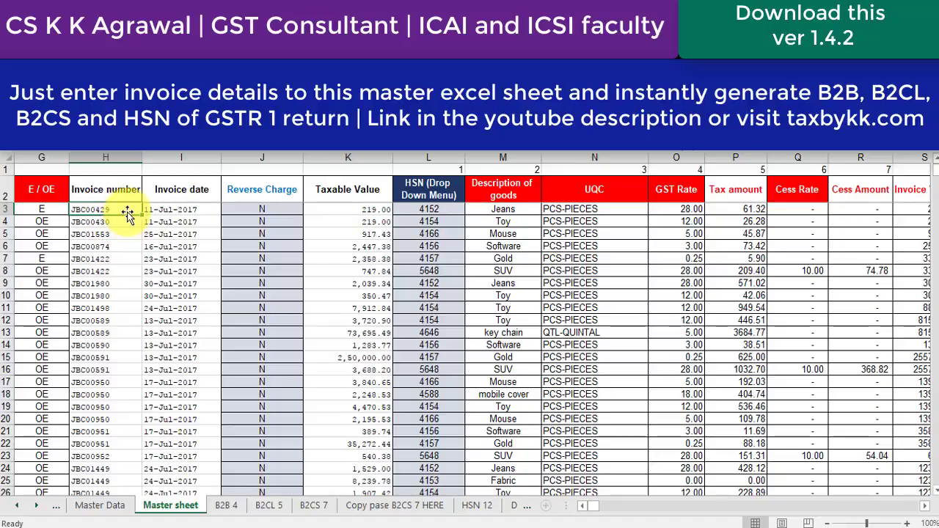
key("ctrl+c")
left_click(118, 224)
key("ctrl+v")
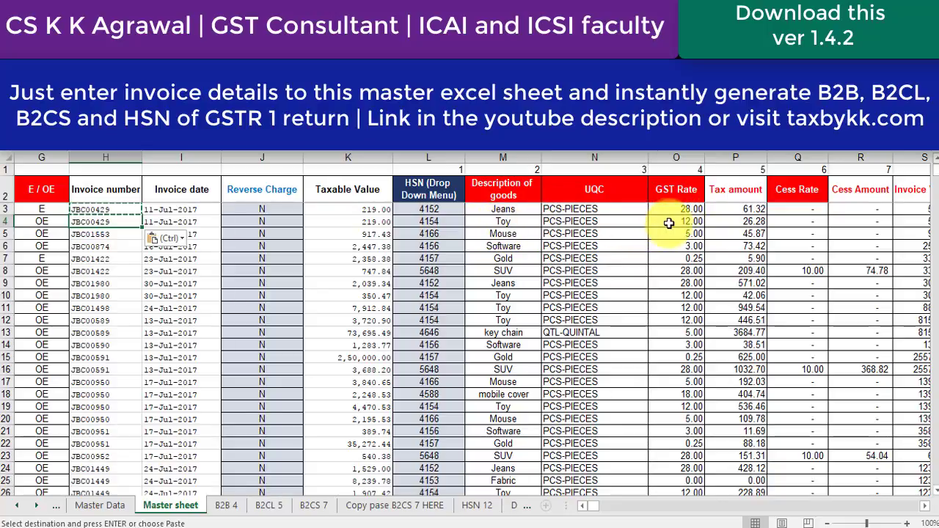
left_click(371, 220)
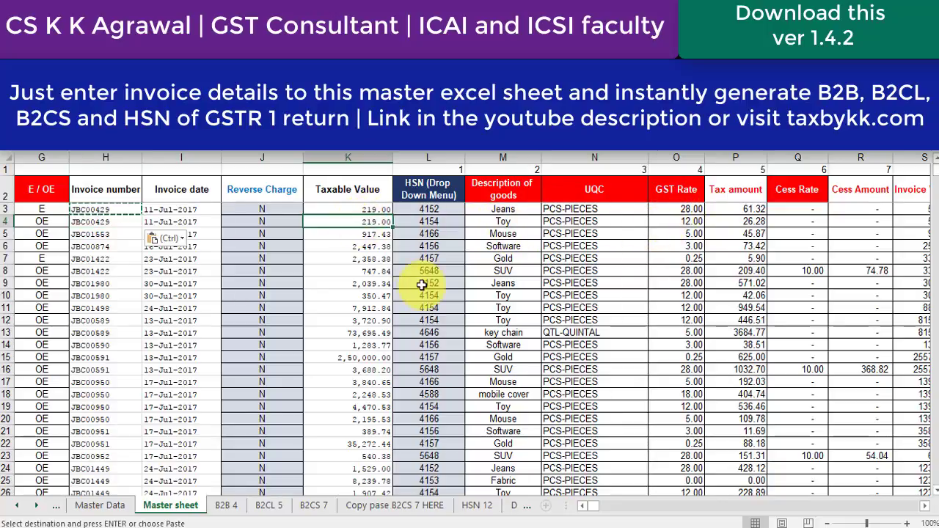
type("5")
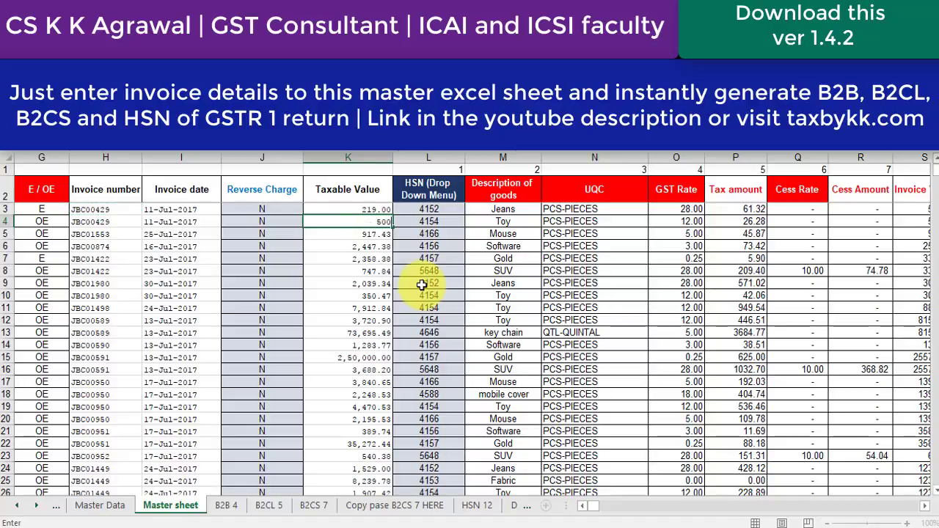
key("Return")
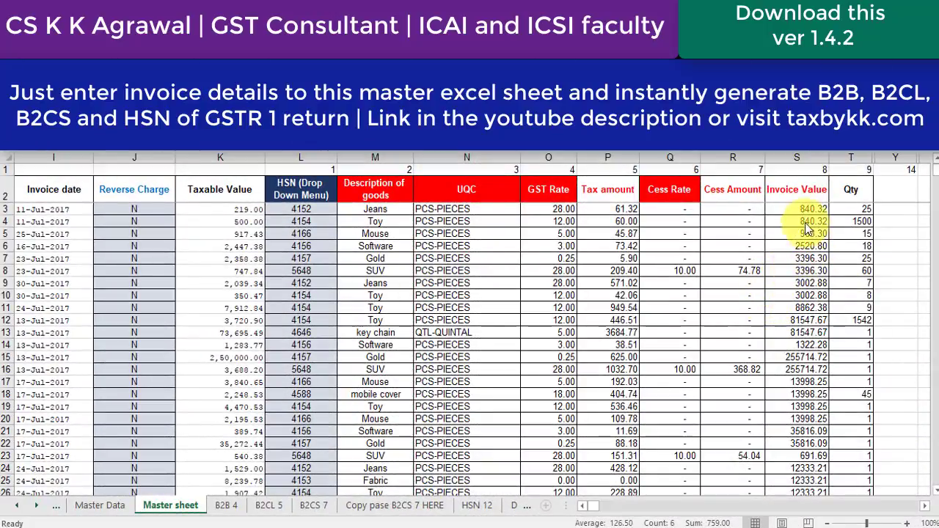
Verify invoice value 840.32 equals both rows' taxable values plus tax amounts.
left_click(803, 210)
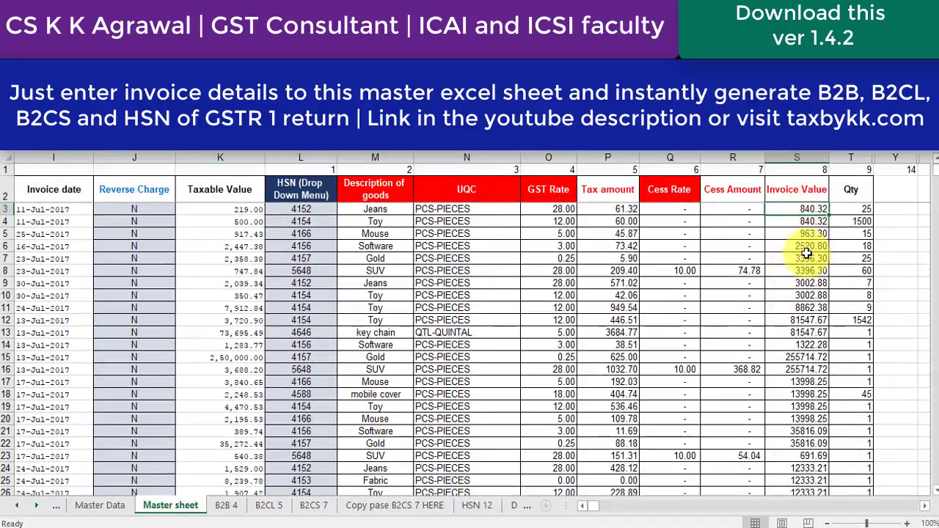
left_click(220, 210)
left_click(253, 224, "ctrl")
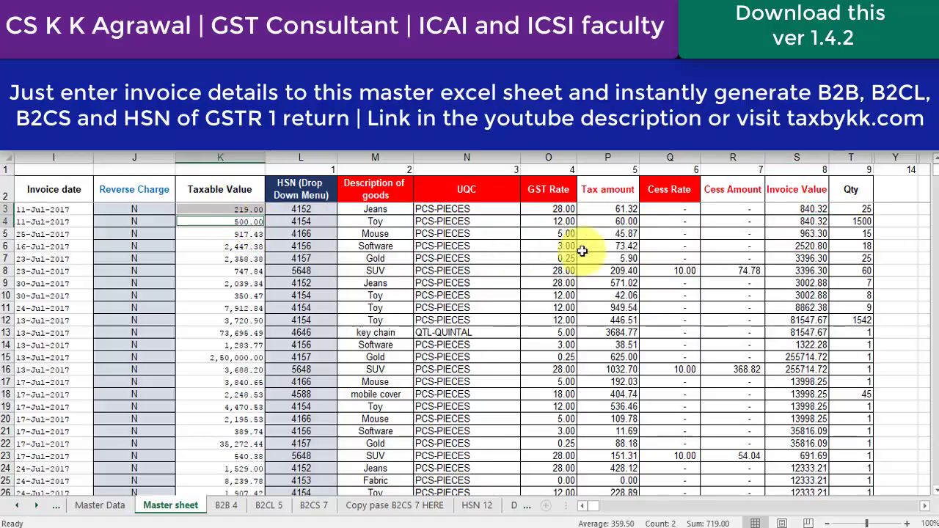
left_click(623, 210, "ctrl")
left_click(622, 224, "ctrl")
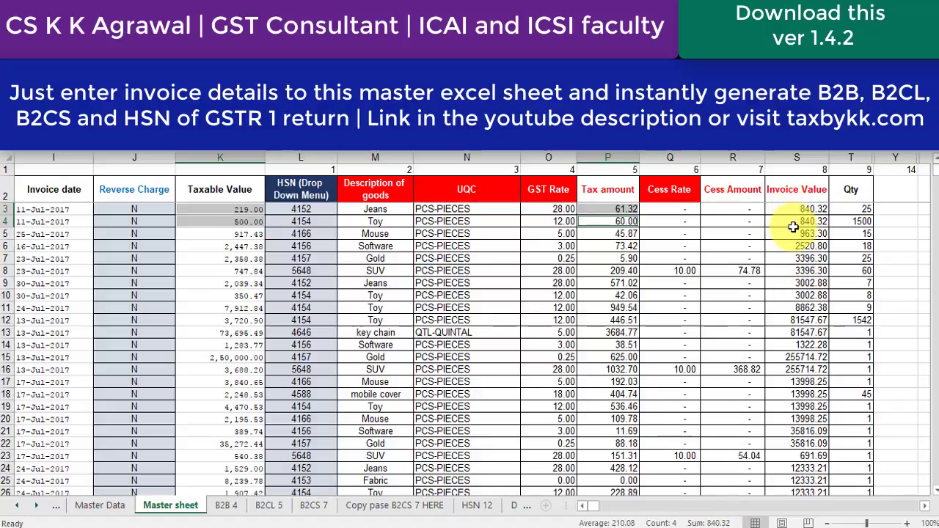
Change row 4's invoice number to JBC00430 and review the recalculated values 280.32 and 560.00.
left_click(790, 208)
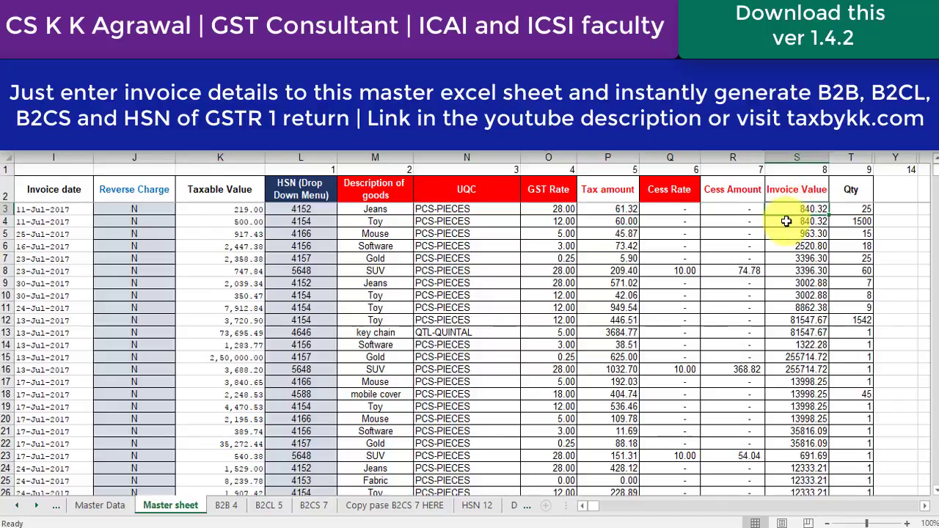
scroll(147, 219, "left", 2)
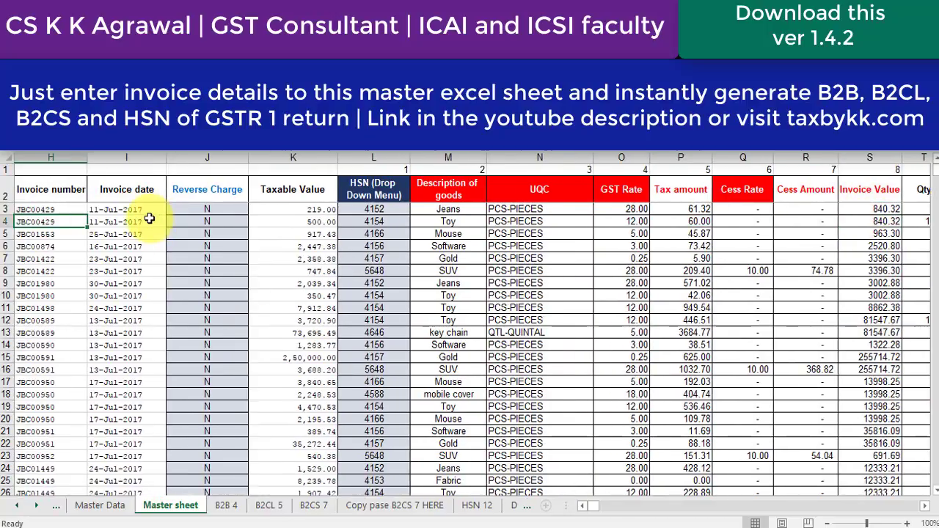
scroll(136, 221, "left", 2)
left_click(132, 222)
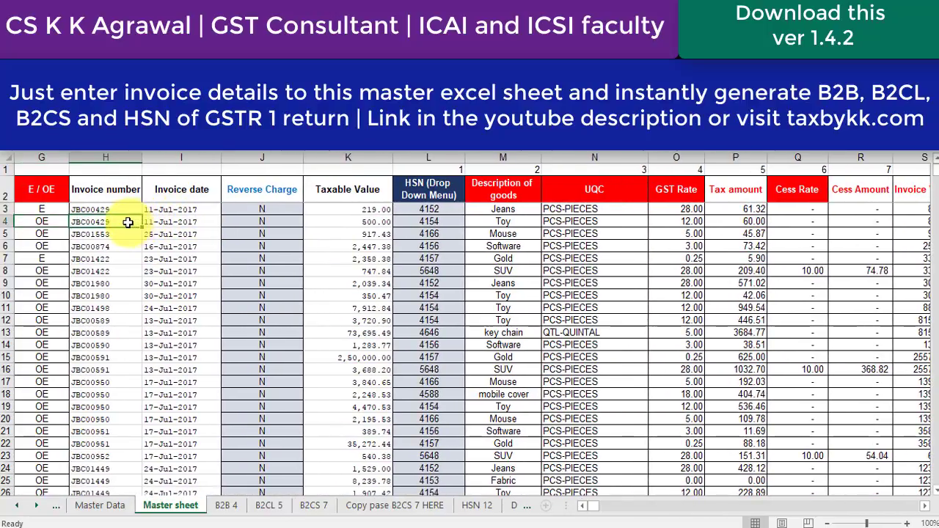
double_click(129, 222)
type("30")
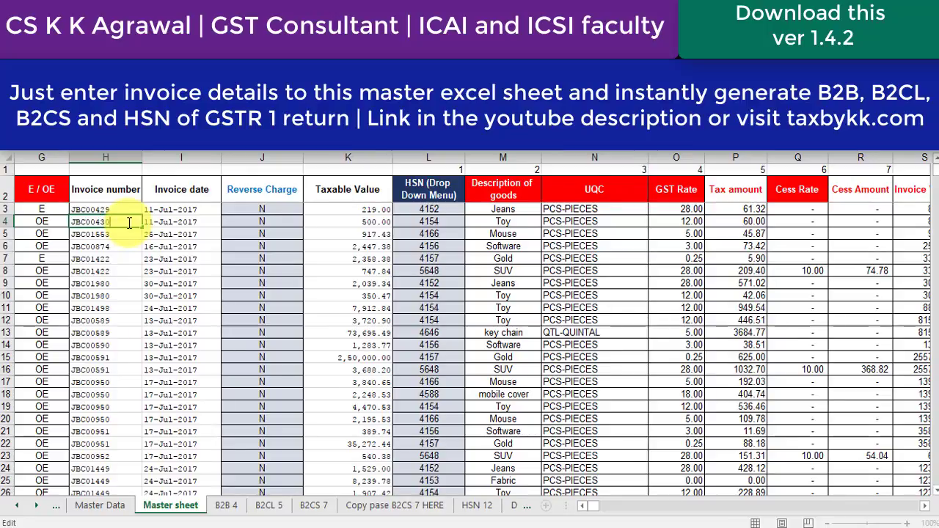
left_click(173, 217)
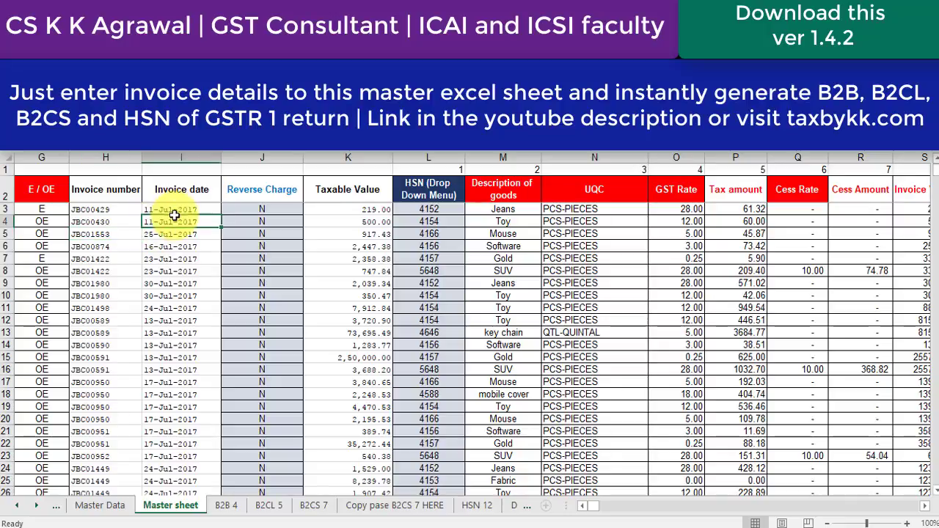
key("Right")
key("Right")
key("Right")
key("Right")
key("Right")
key("Right")
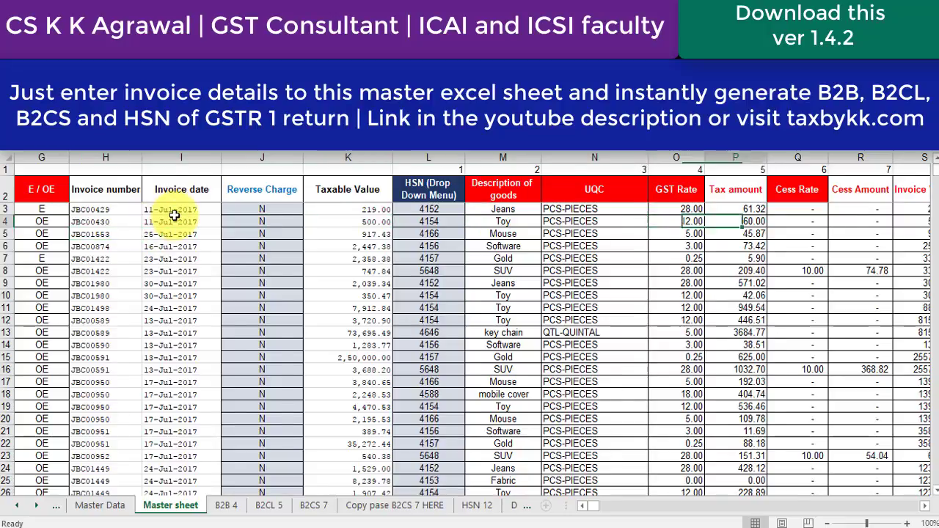
key("Right")
key("Right")
key("Right")
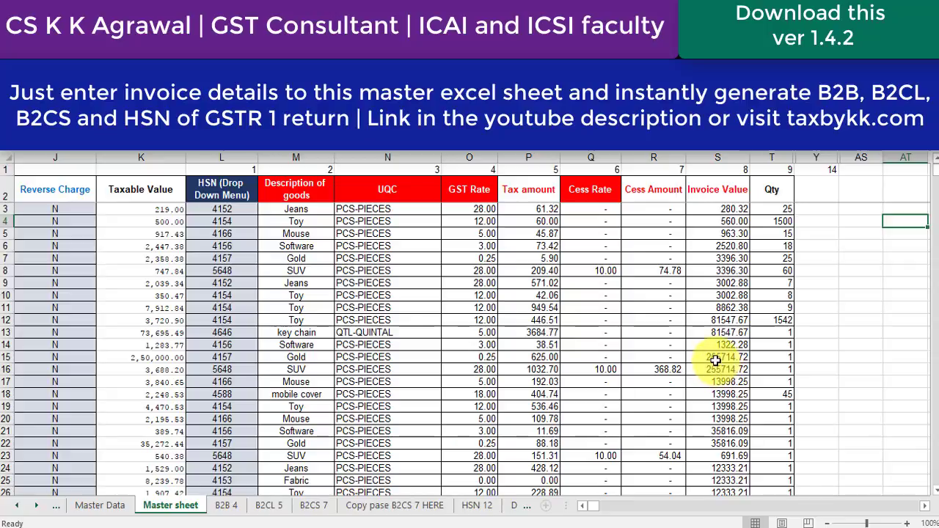
Check the Qty values 25 and 1500 and row 3's fields, then view the B2B 4 sheet.
left_click(763, 207)
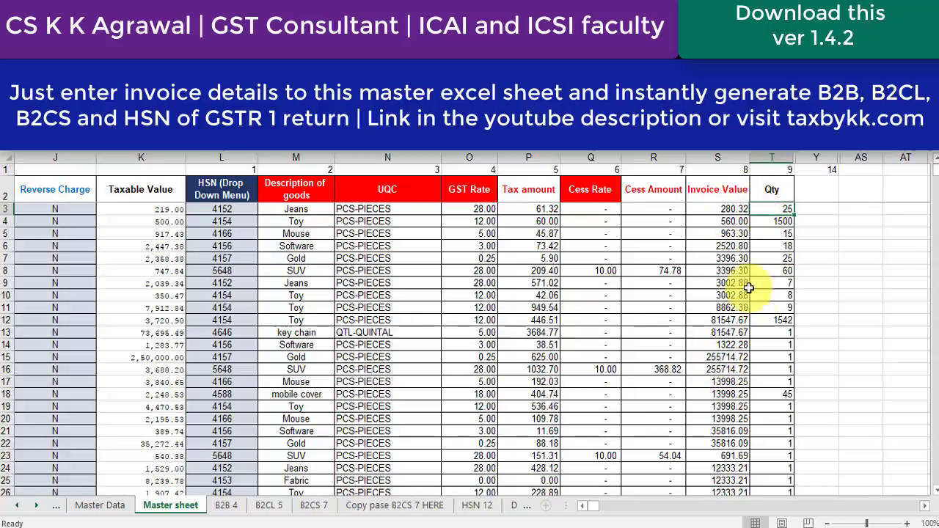
left_click(768, 223)
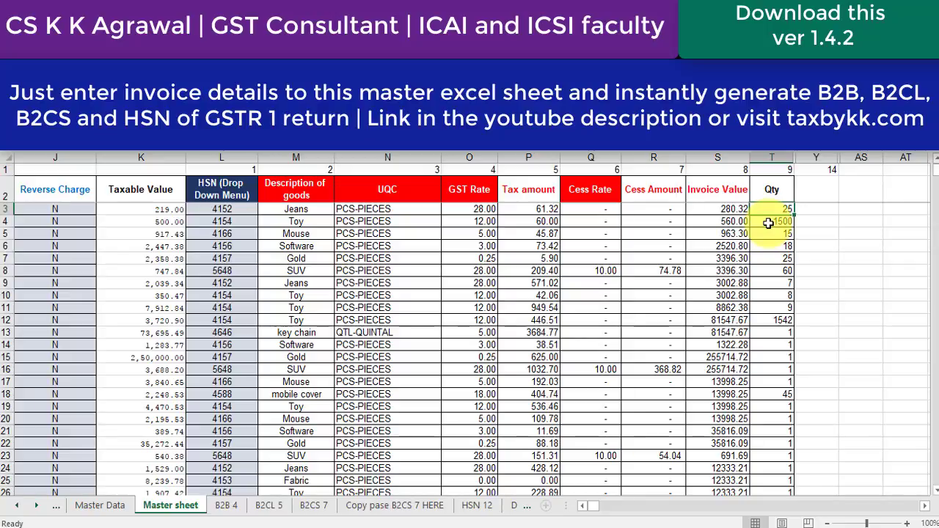
key("ctrl+Home")
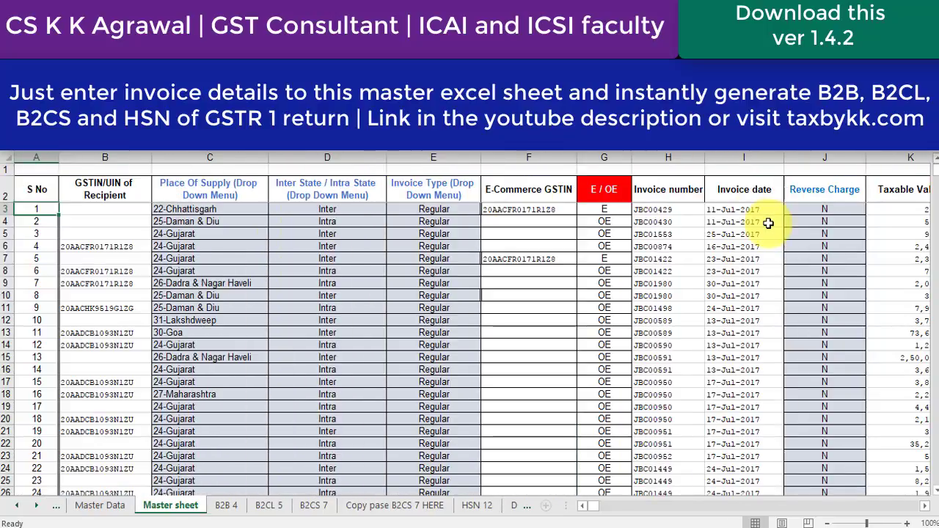
key("Right")
key("Right")
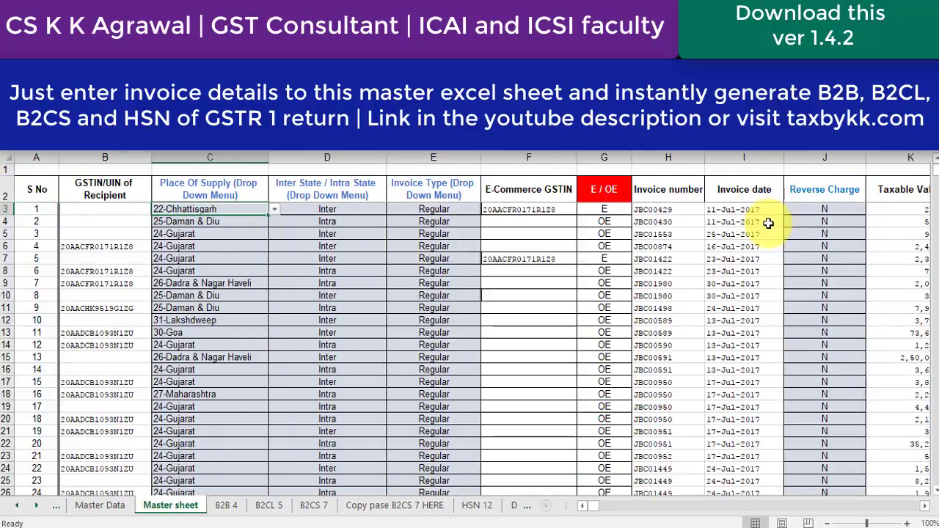
key("Right")
key("Right")
key("Right")
key("Right")
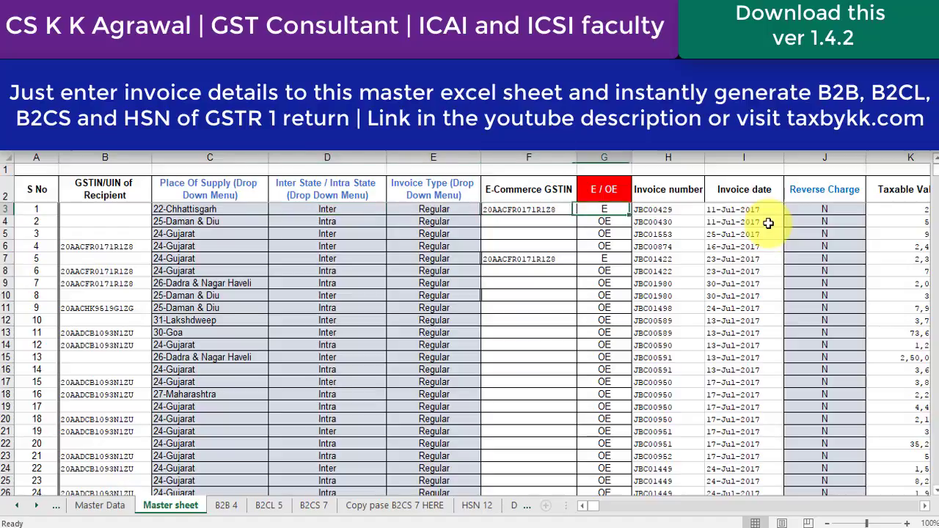
key("Right")
key("Right")
key("Right")
key("Right")
key("Right")
key("Right")
key("Right")
key("Right")
key("Right")
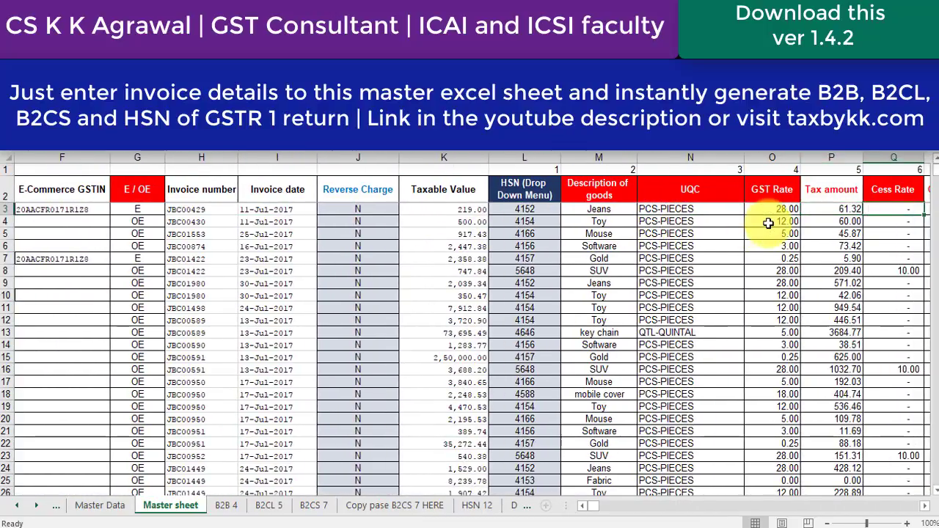
key("Right")
key("Right")
key("Right")
key("Right")
key("Right")
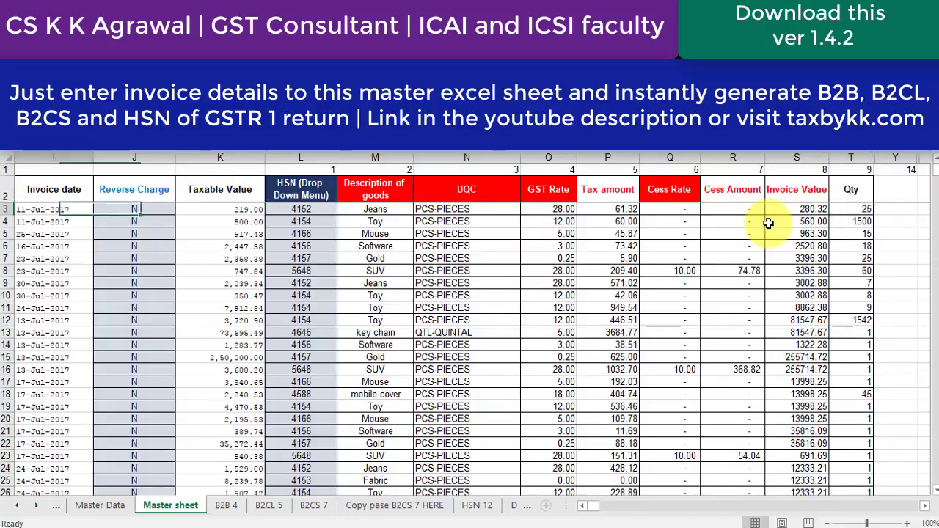
key("Home")
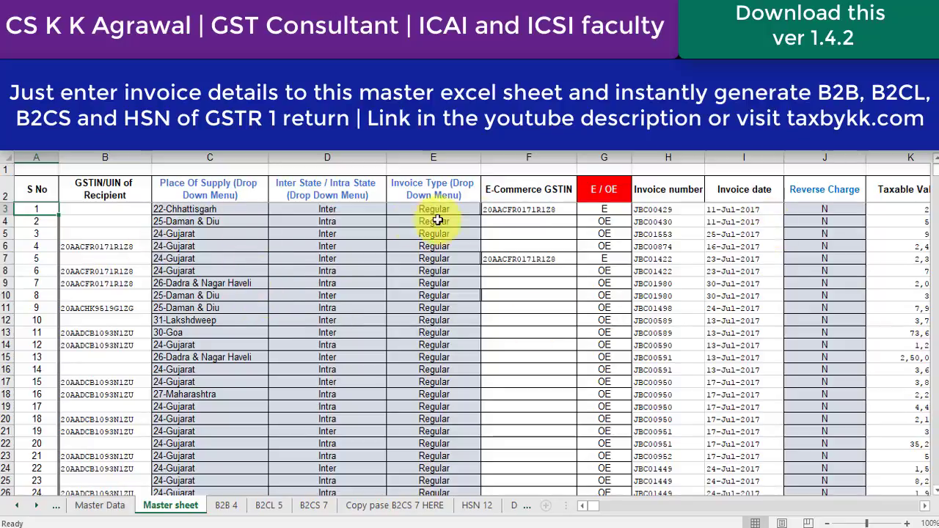
left_click(227, 506)
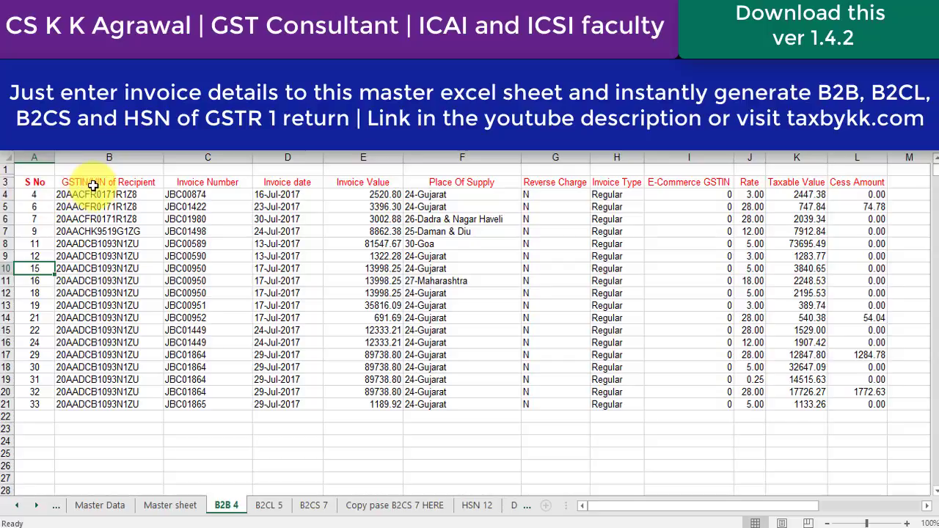
Copy the B2B 4 invoice table and select the B2CL 5 invoice table.
mouse_move(93, 185)
left_mouse_down()
mouse_move(852, 265)
mouse_move(857, 408)
left_mouse_up()
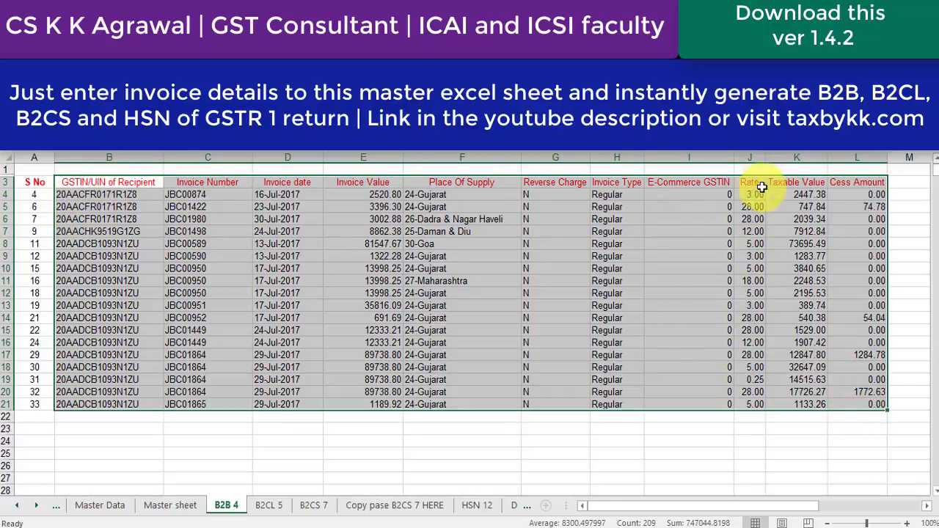
key("ctrl+c")
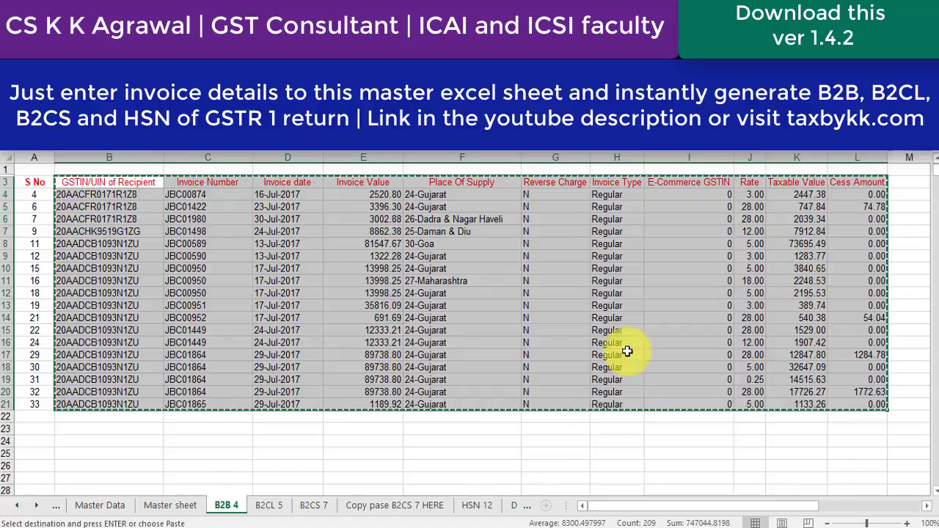
left_click(269, 506)
left_click_drag(44, 195, 603, 230)
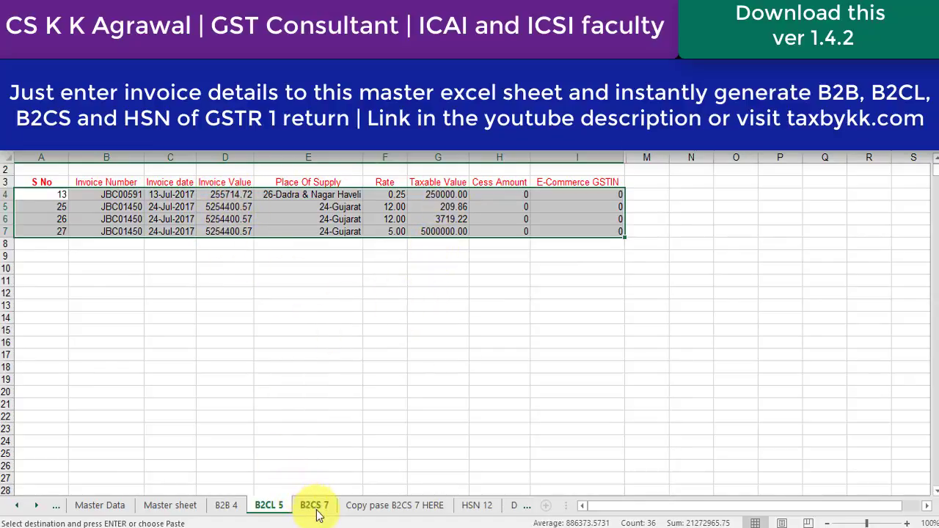
Return to the Master sheet's recipient GSTIN column.
left_click(228, 506)
left_click(171, 506)
left_click(105, 283)
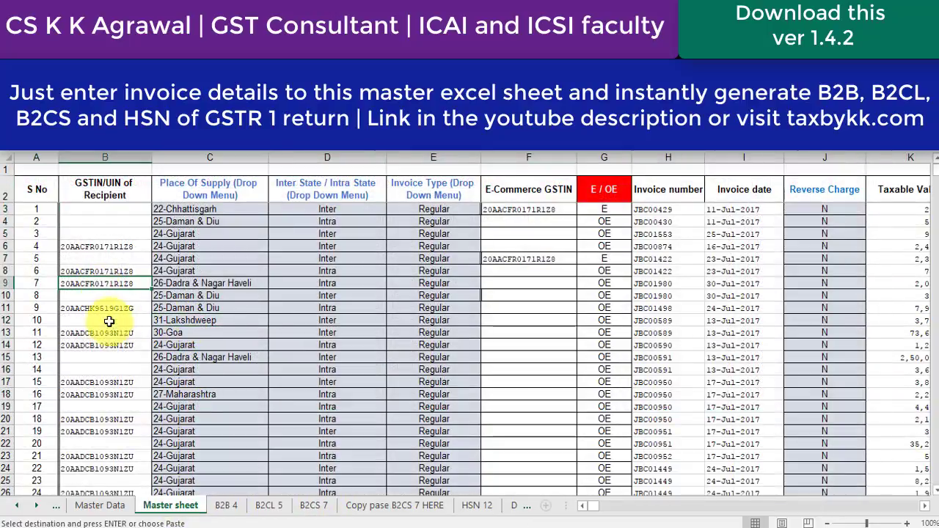
Copy the last five invoice rows (31–35) and paste them as new rows 36–40.
scroll(109, 321, "down", 5)
scroll(115, 310, "down", 3)
mouse_move(115, 258)
left_mouse_down()
mouse_move(128, 281)
mouse_move(918, 308)
left_mouse_up()
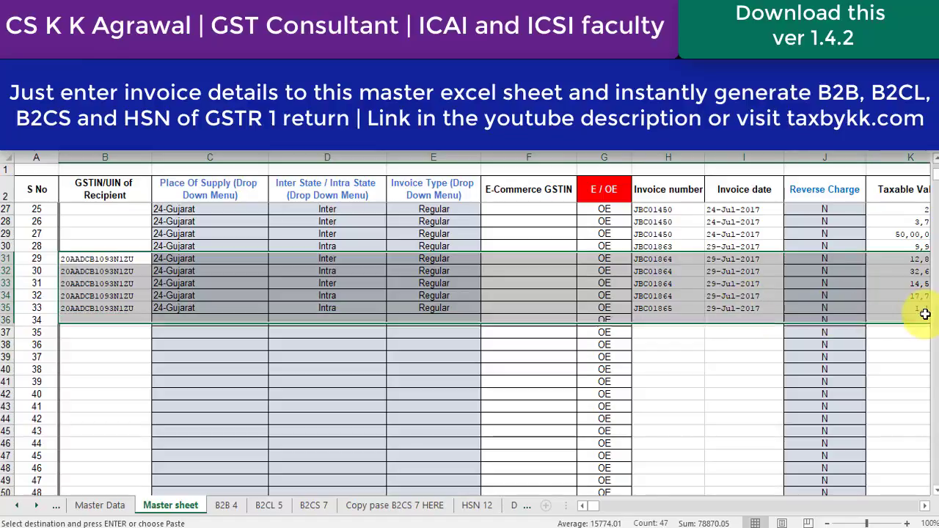
key("ctrl+c")
mouse_move(370, 283)
left_mouse_down()
mouse_move(562, 289)
mouse_move(559, 308)
left_mouse_up()
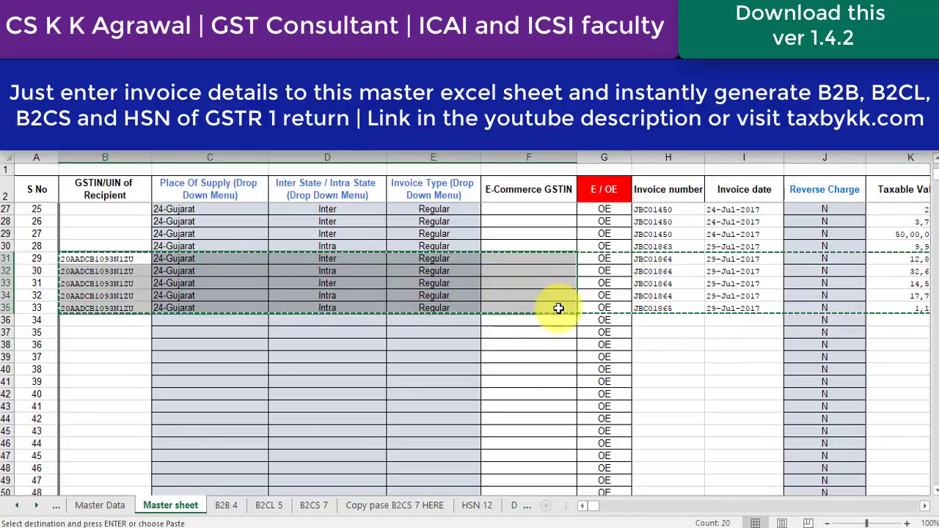
left_click(109, 320)
key("ctrl+v")
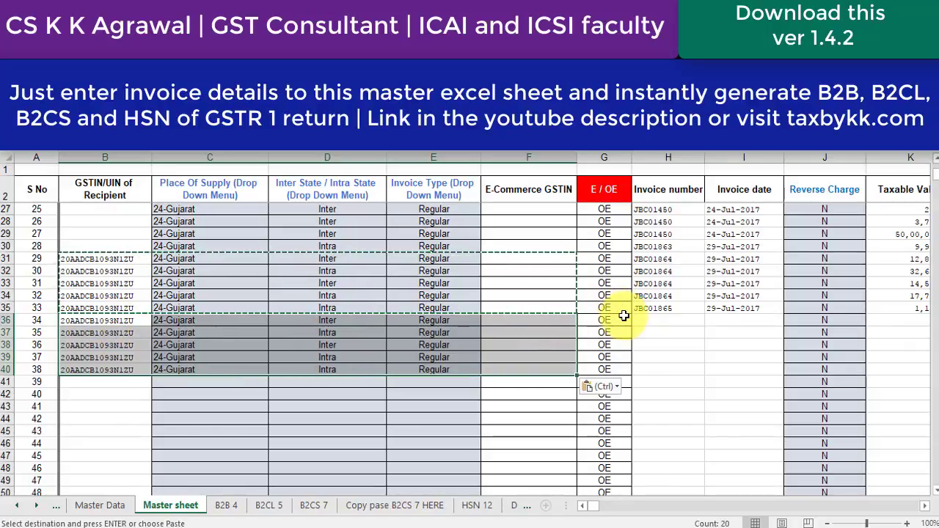
Extend invoice numbers to JBC01870 and give the new rows the 29-Jul-2017 date.
left_click(650, 308)
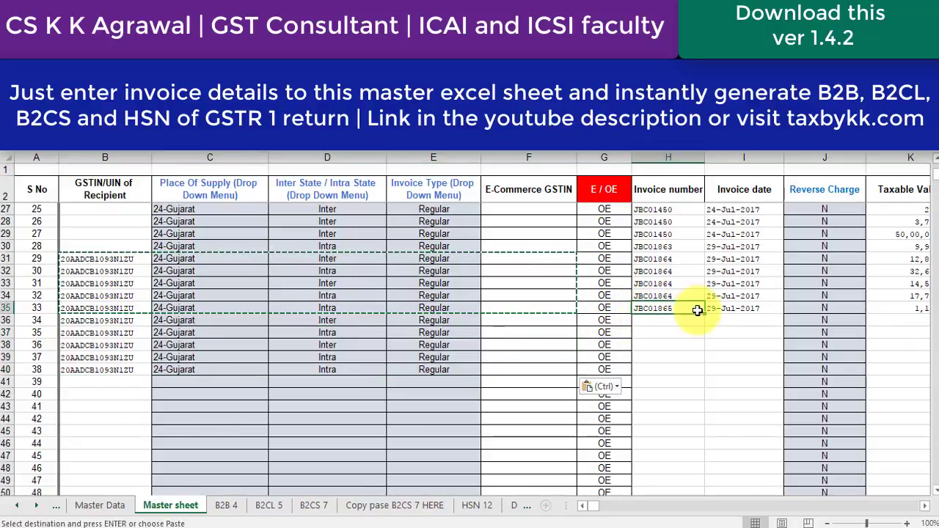
left_click_drag(701, 313, 697, 370)
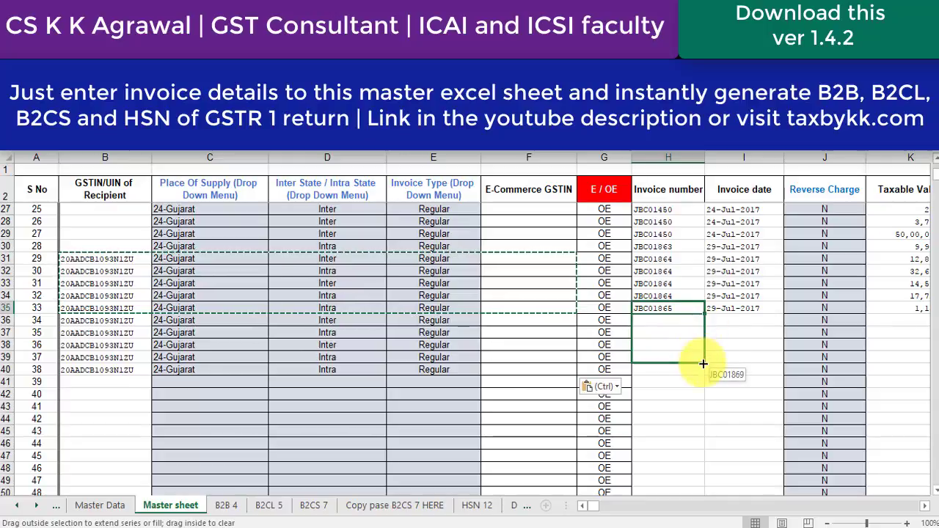
left_click(744, 298)
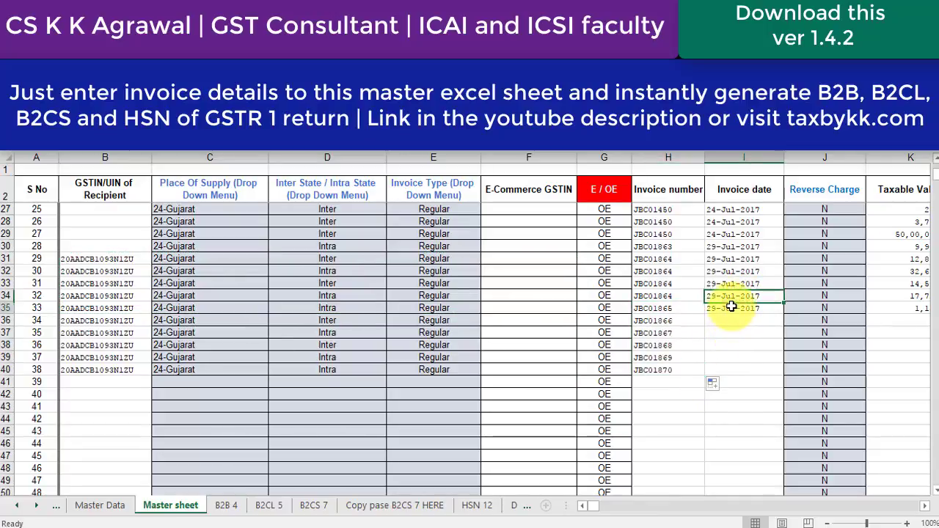
key("ctrl+c")
left_click_drag(730, 320, 730, 369)
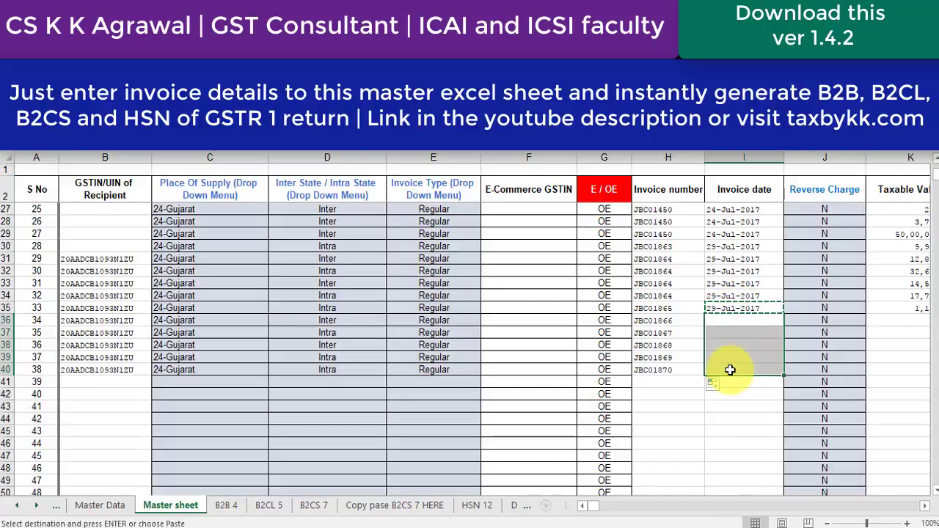
key("ctrl+v")
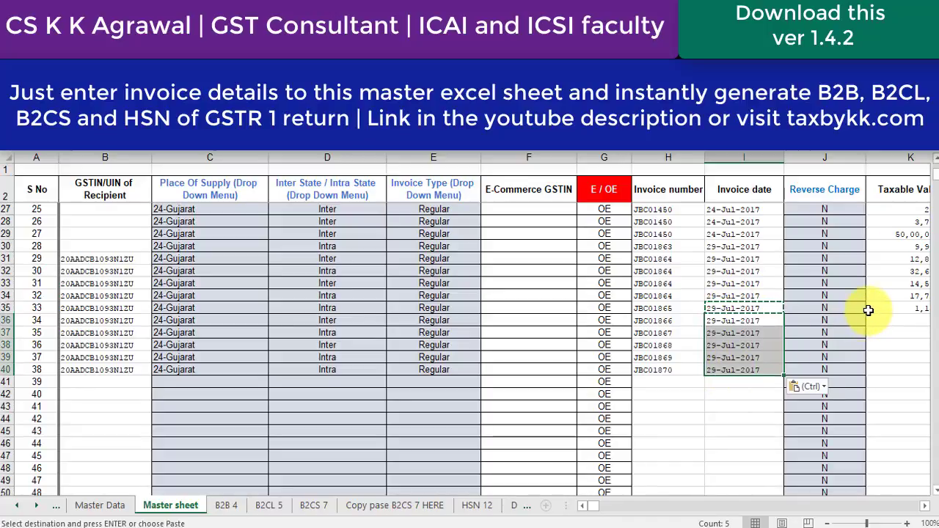
Enter a 5000 taxable value and fill it down to row 40.
left_click(870, 309)
scroll(870, 309, "right", 5)
type("5000")
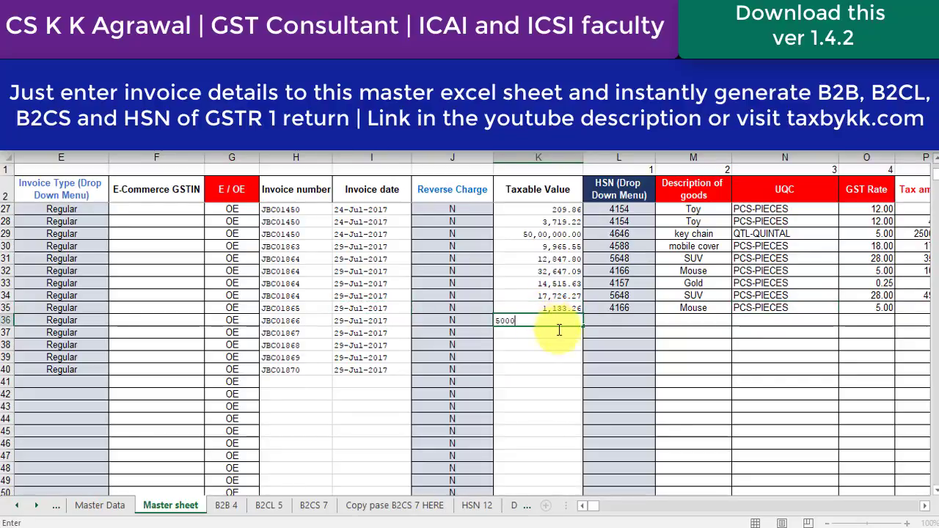
key("Return")
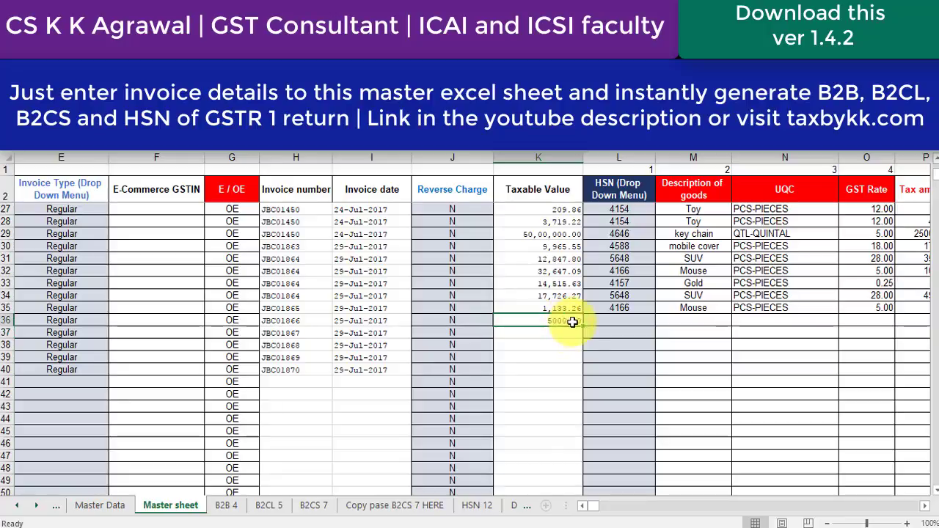
mouse_move(581, 326)
left_mouse_down()
mouse_move(658, 351)
mouse_move(656, 336)
mouse_move(662, 347)
left_mouse_up()
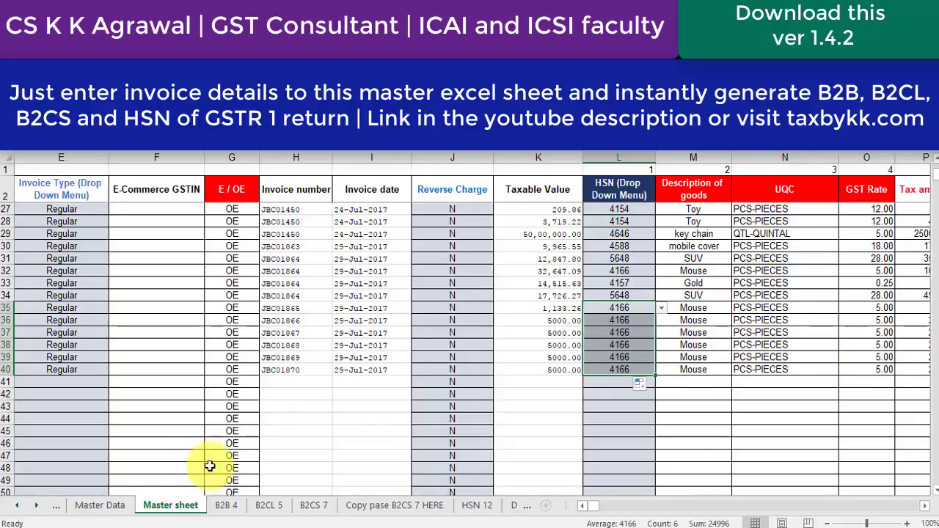
Hide columns I through W, from Place of Supply onward, on the Master Data sheet.
left_click(96, 505)
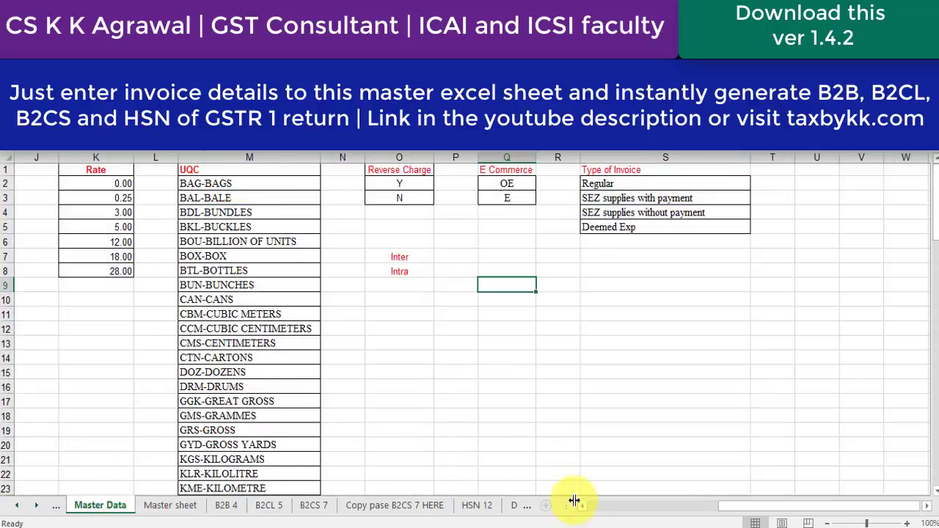
left_click(648, 513)
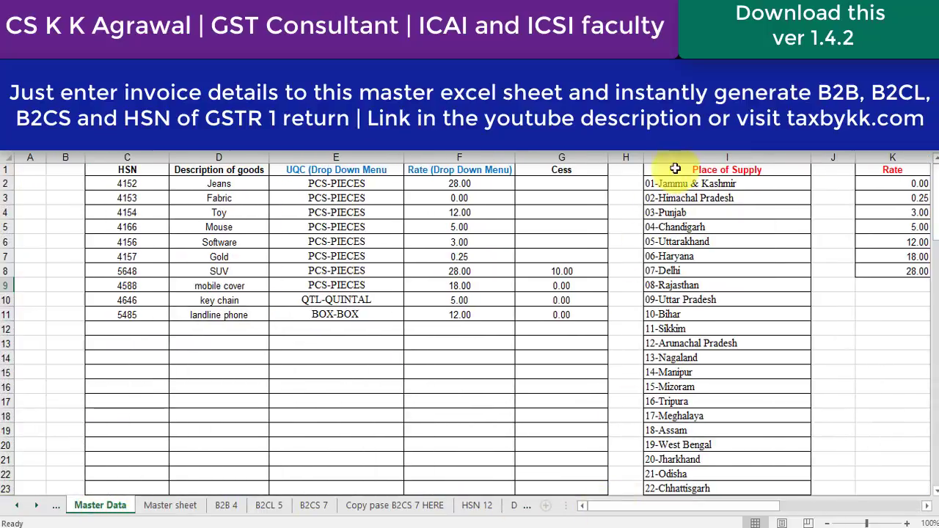
left_click(674, 157)
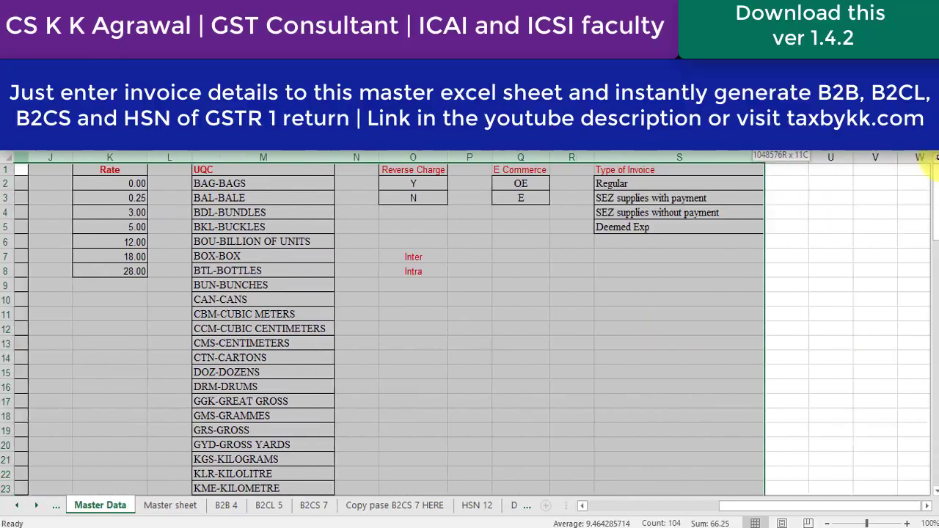
mouse_move(856, 154)
left_mouse_down()
mouse_move(687, 169)
mouse_move(684, 153)
left_mouse_up()
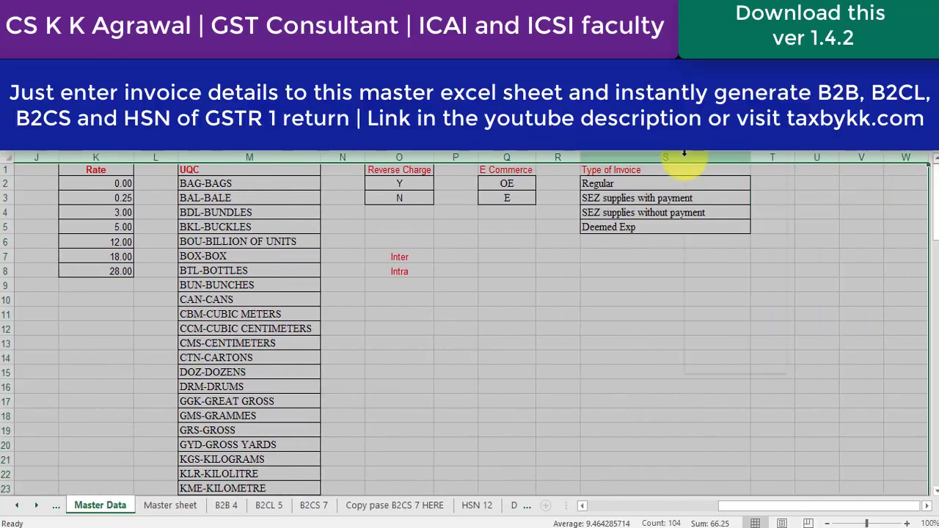
right_click(685, 156)
left_click(716, 345)
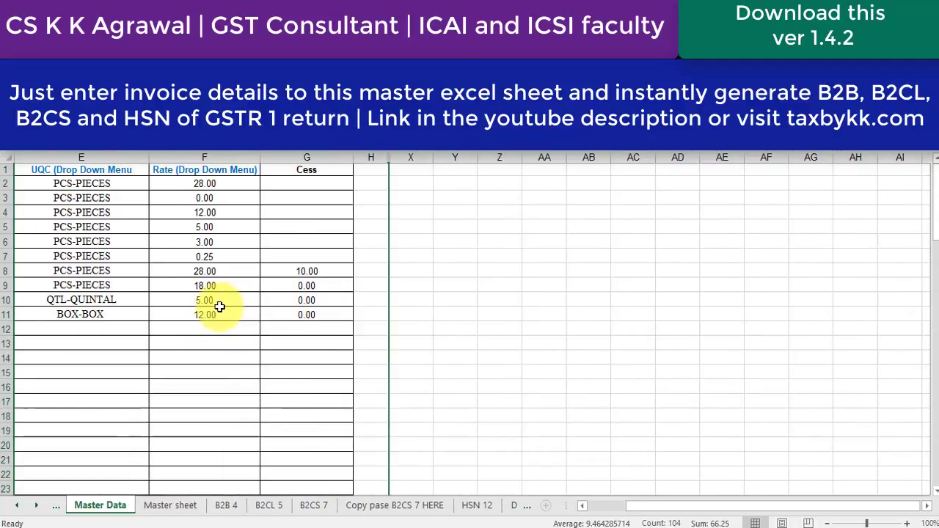
Return to column A, then go back to the Master sheet.
key("Left")
key("Left")
key("Left")
key("Left")
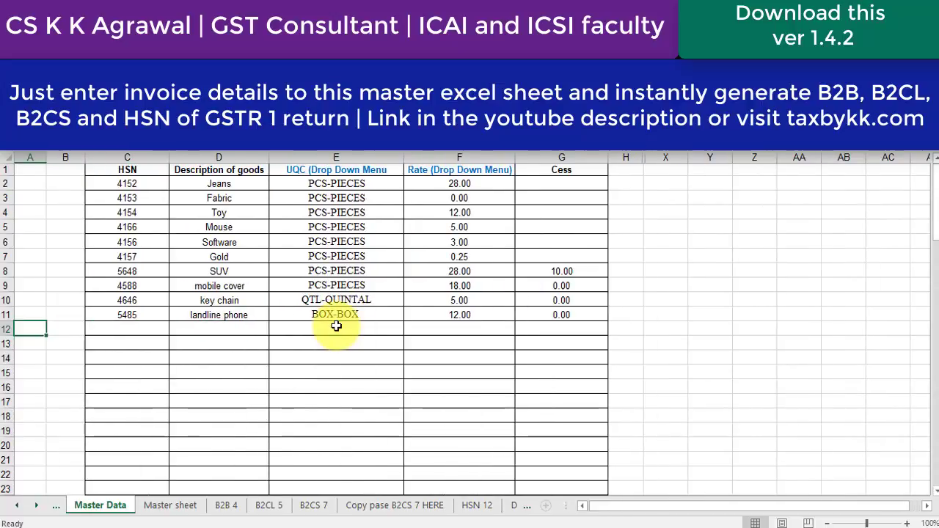
left_click(136, 331)
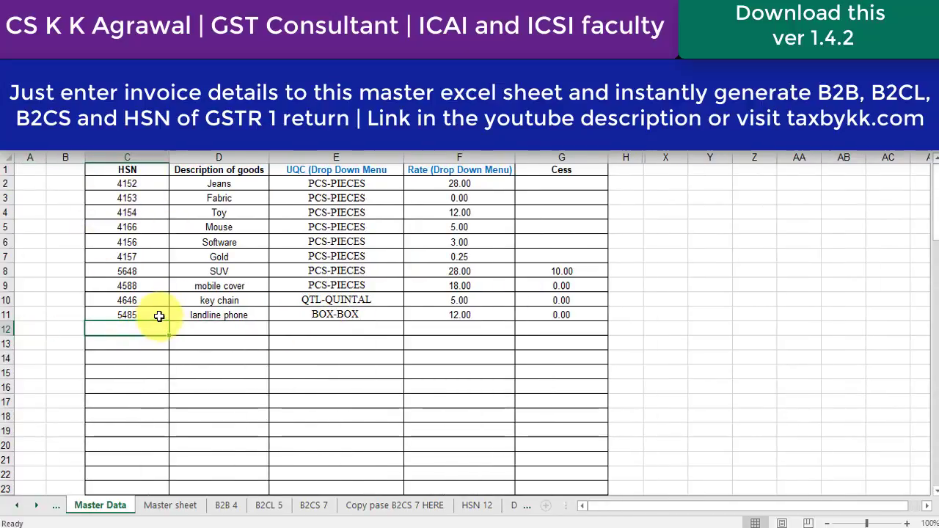
left_click(170, 506)
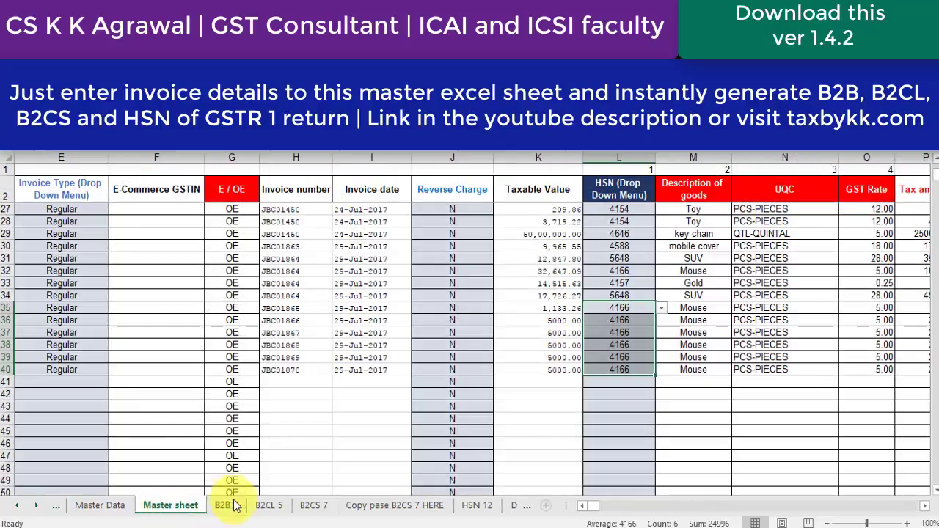
Enter quantities 5, 6, 8, 9 and 10 for the five new Mouse invoices in rows 36–40.
left_click(752, 368)
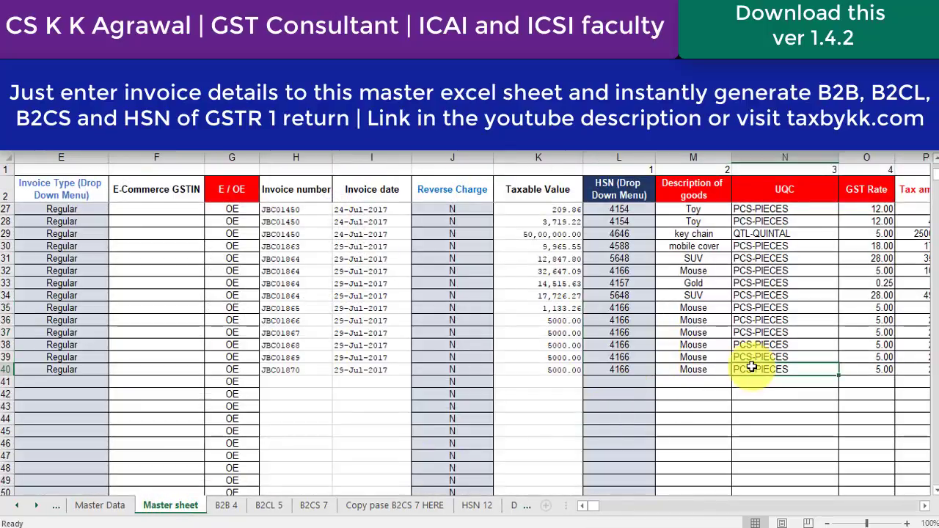
key("Right")
key("Right")
key("Right")
key("Right")
key("Right")
key("Right")
key("Right")
key("Right")
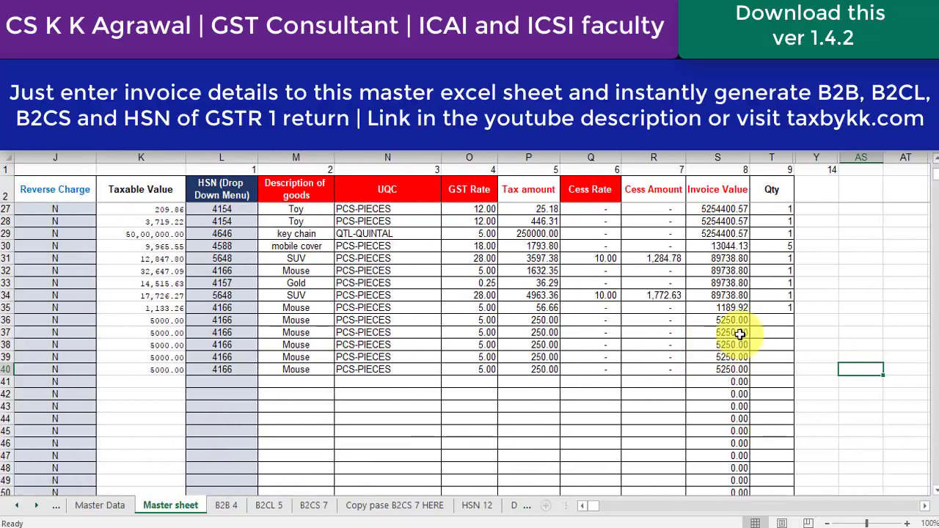
left_click(769, 321)
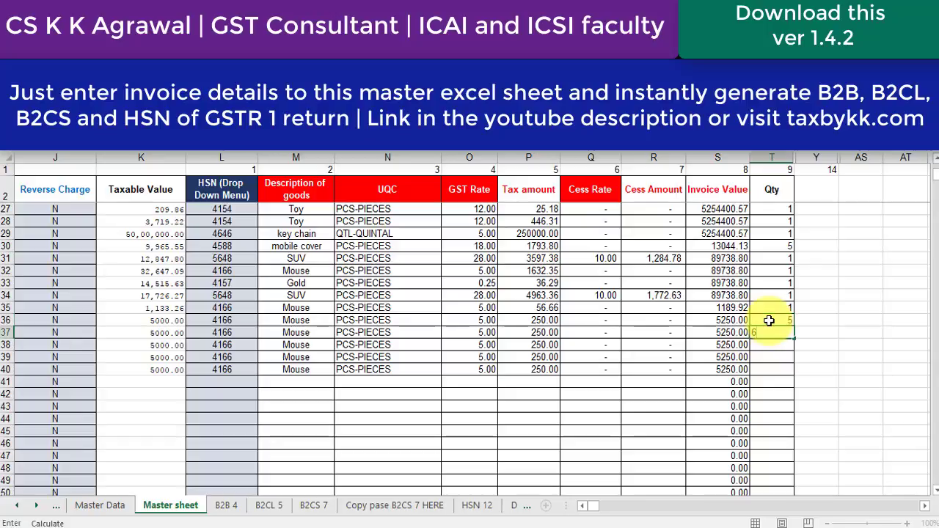
key("Return")
type("8")
type("9")
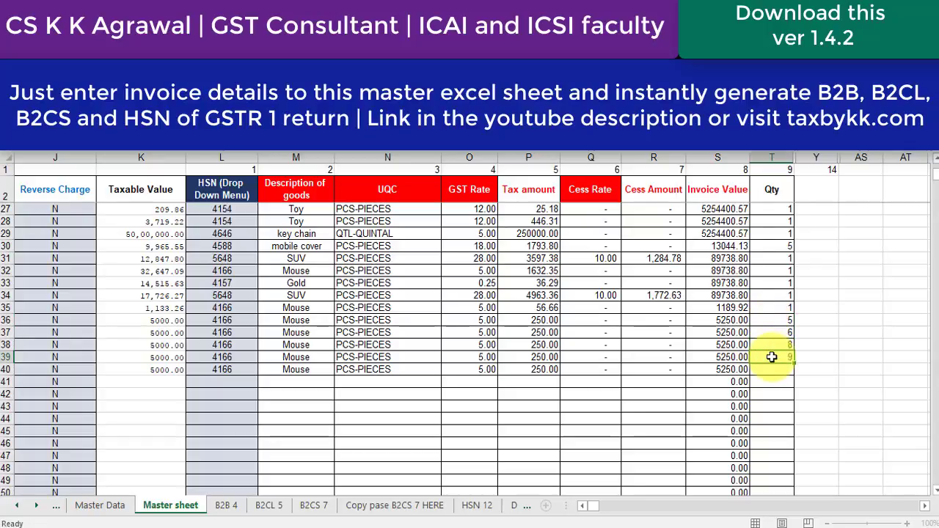
left_click(773, 368)
type("10")
key("Return")
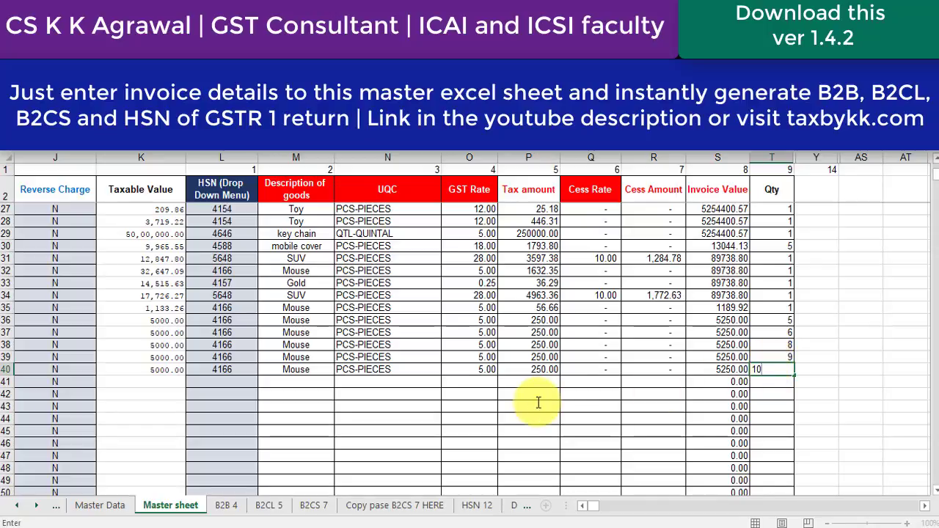
left_click(304, 356)
key("Home")
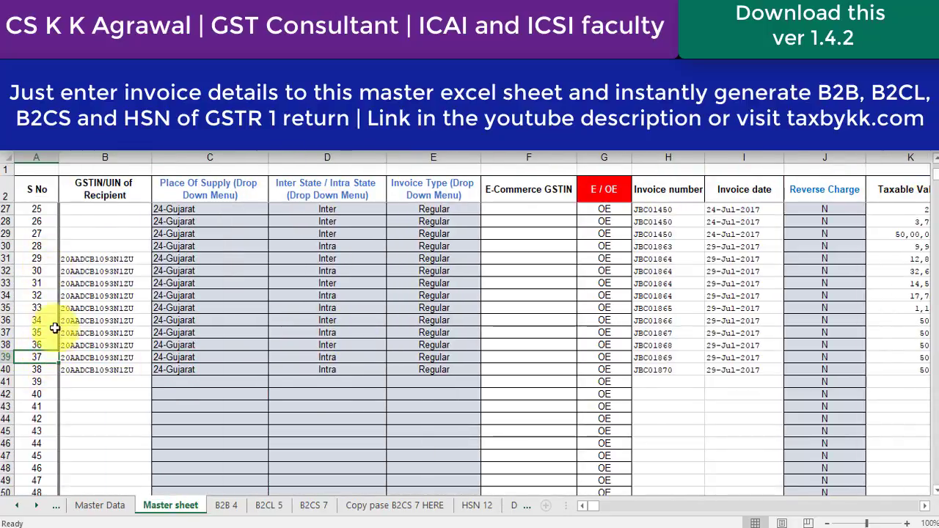
Check that row 26 of the B2B 4 sheet holds the last new invoice.
left_click(225, 506)
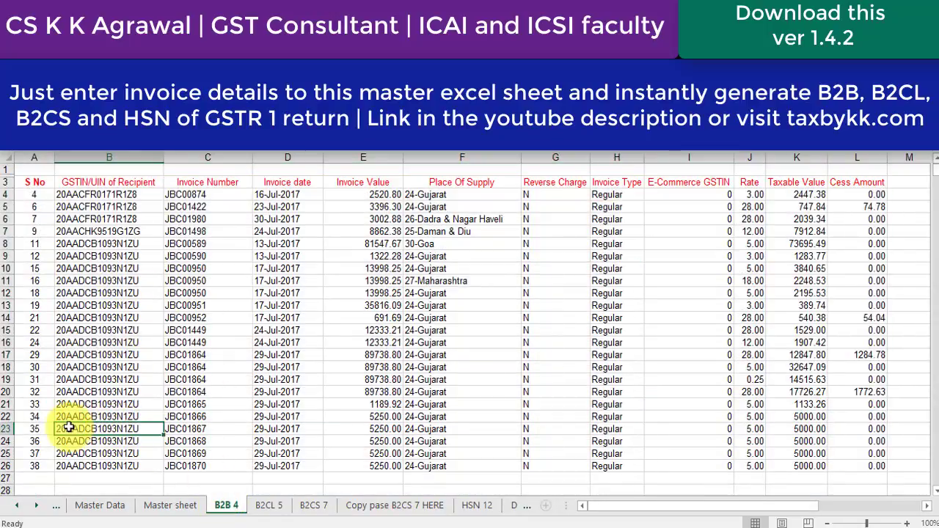
key("Down")
key("Down")
key("Down")
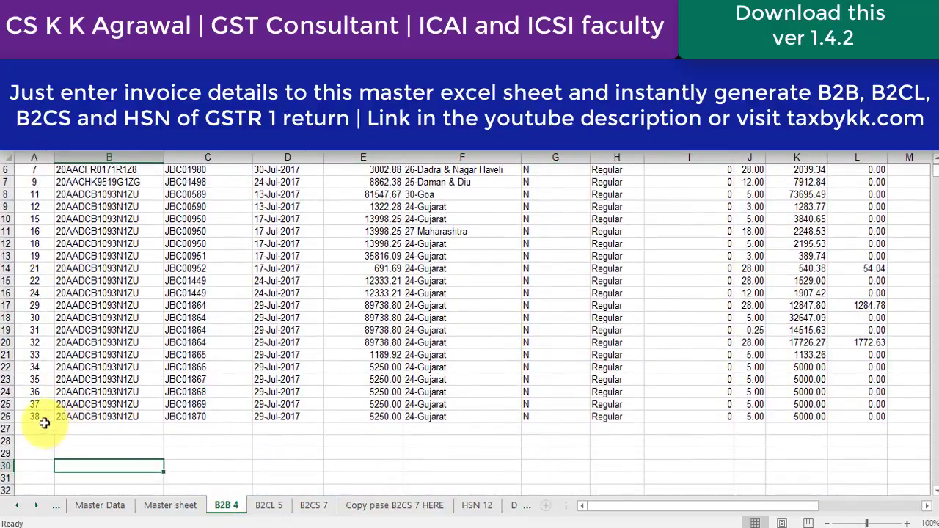
key("Up")
key("Up")
key("Up")
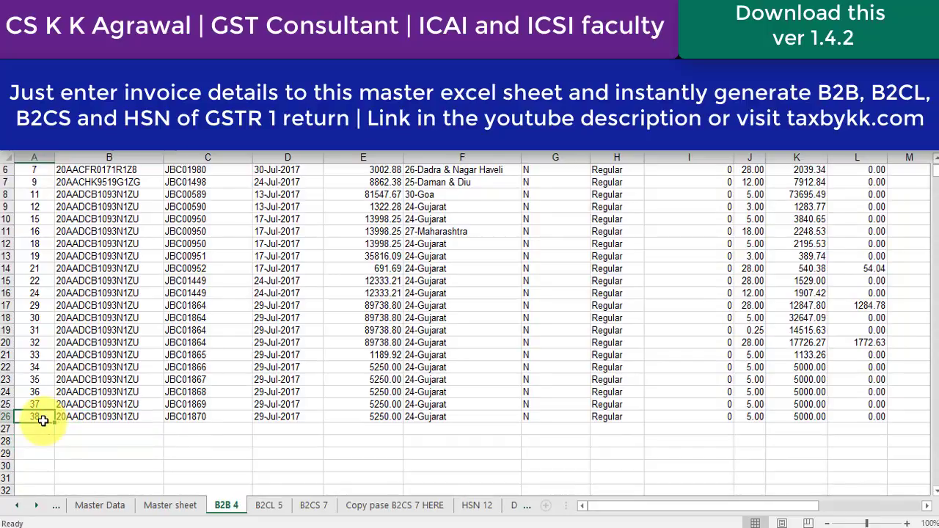
key("Right")
key("Right")
key("Right")
key("Right")
key("Right")
key("Right")
key("Right")
key("Right")
key("Right")
key("Right")
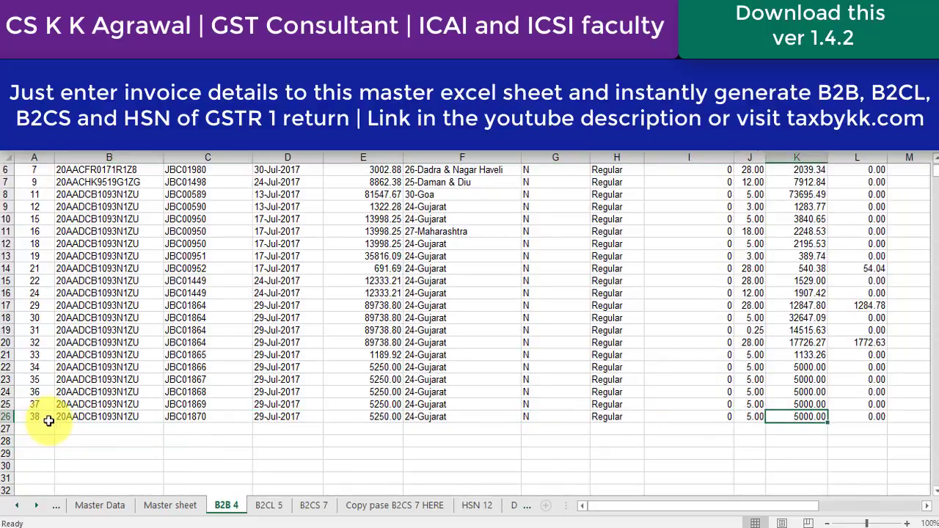
key("Left")
key("Left")
key("Left")
key("Left")
key("Left")
key("Left")
key("Left")
key("Left")
key("Left")
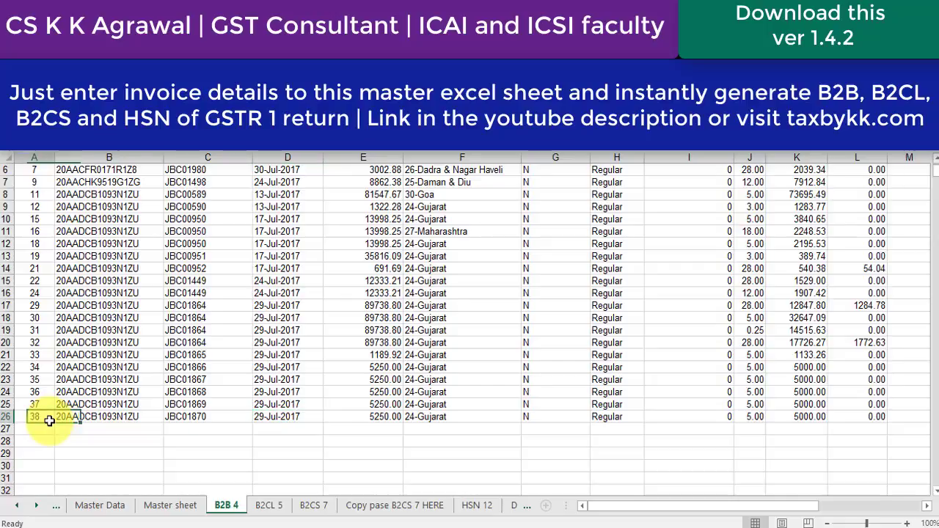
Inspect the HSN 12 summary's code 4152 and its total quantity.
left_click(471, 507)
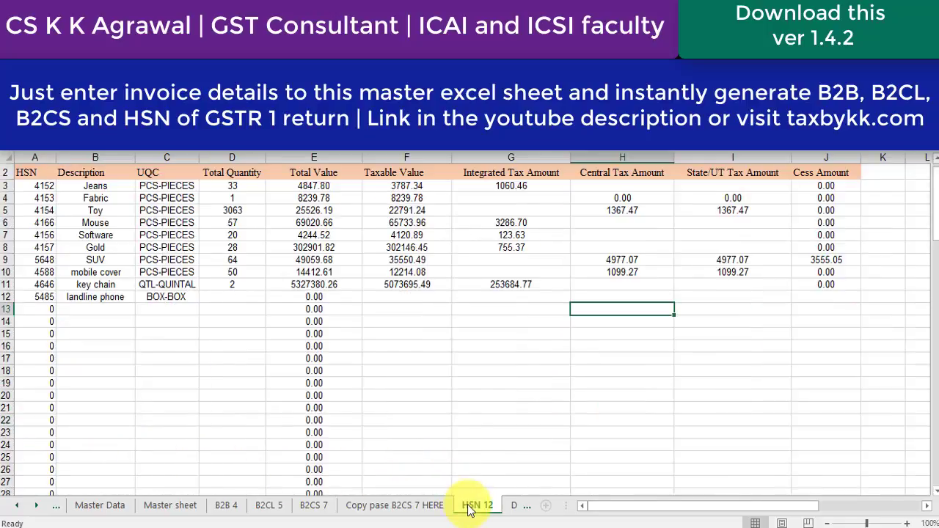
left_click(46, 187)
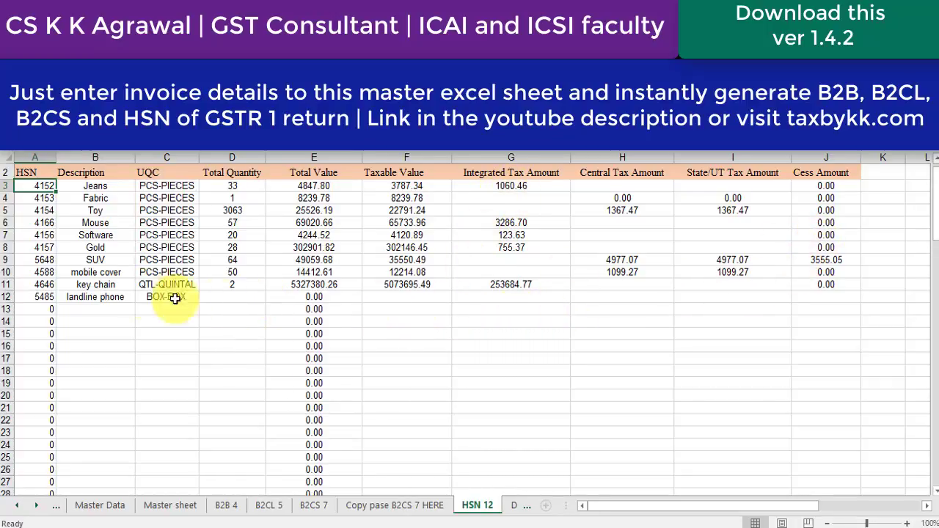
left_click(252, 185)
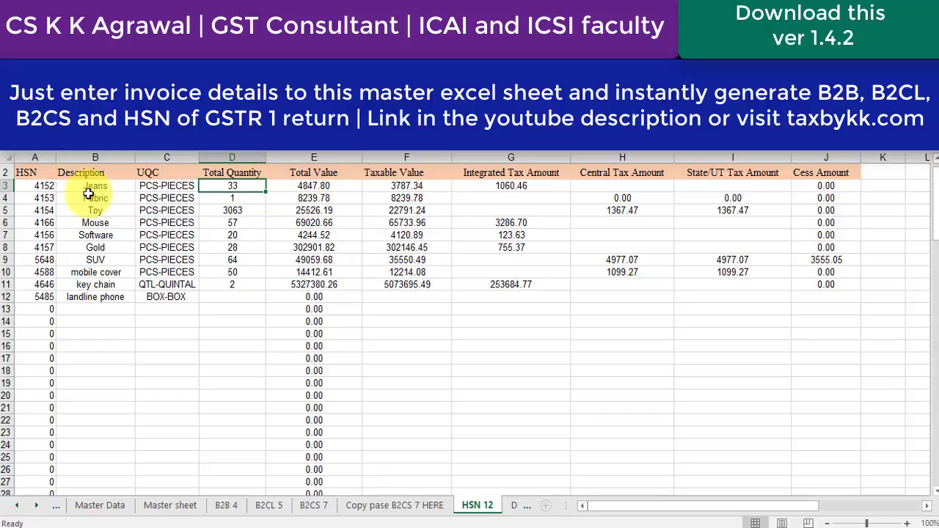
Set the row 3 Jeans (HSN 4152) quantity to 50 and check HSN 12 shows 58 units.
left_click(159, 504)
left_click(245, 210)
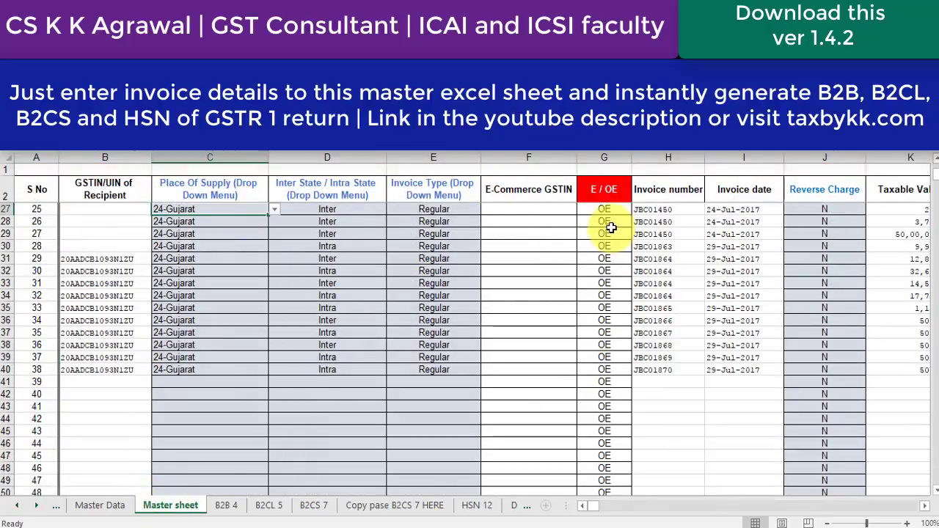
key("Right")
key("Right")
key("Right")
key("Right")
key("Right")
key("Right")
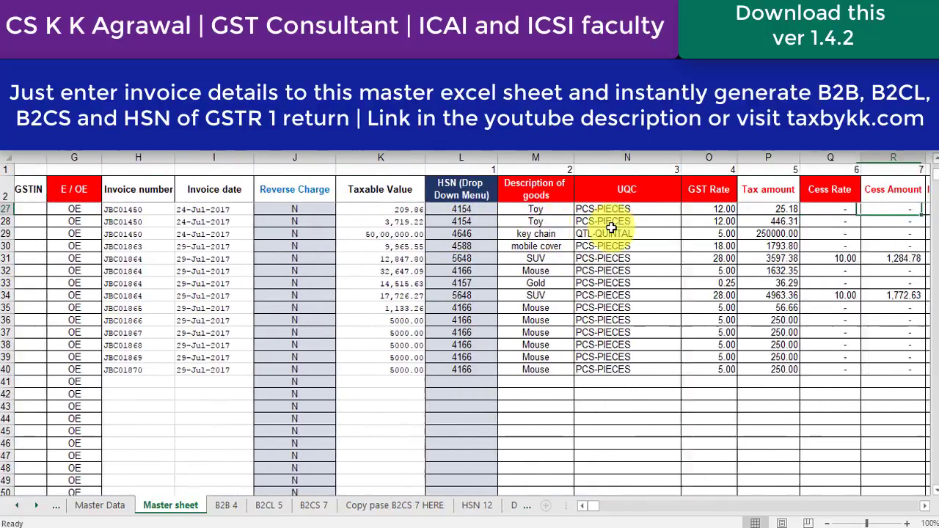
key("Right")
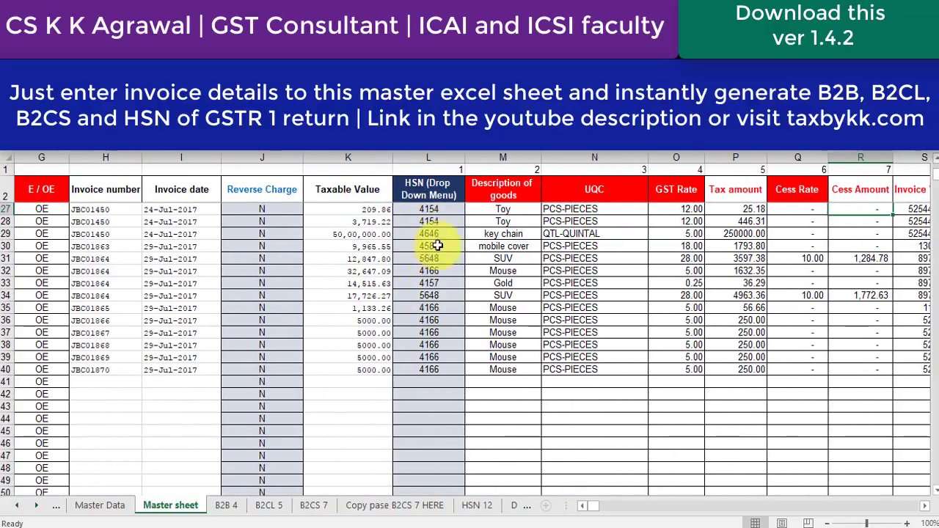
left_click(446, 370)
key("ctrl+Up")
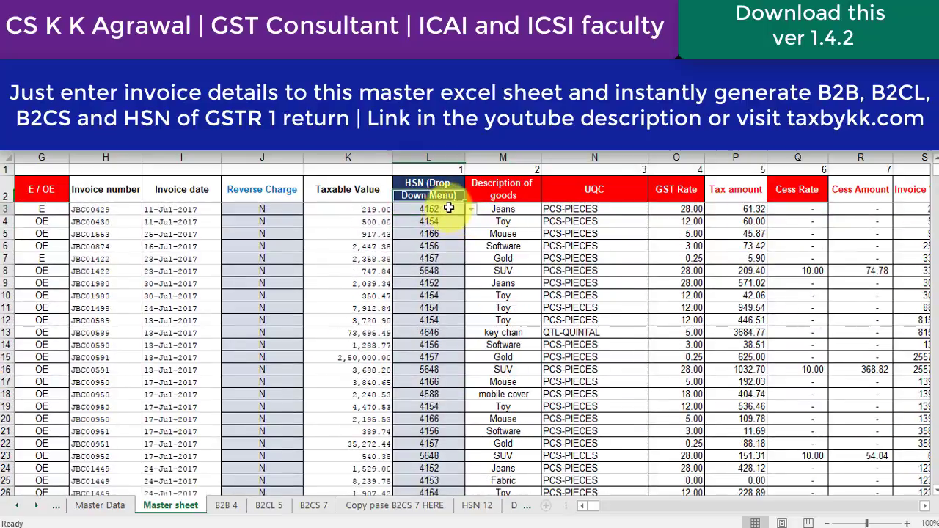
left_click(448, 208)
key("Right")
key("Right")
key("Right")
key("Right")
key("Right")
key("Right")
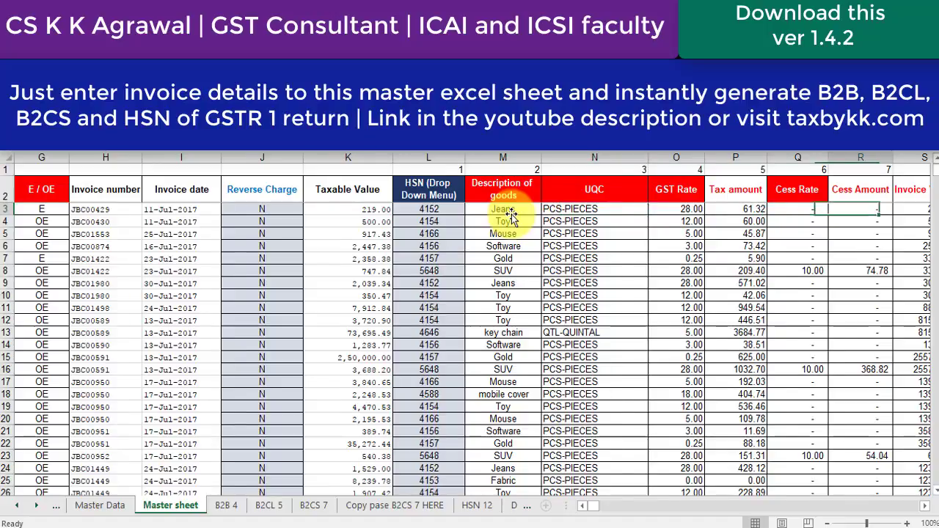
key("Right")
key("Right")
key("Right")
key("Right")
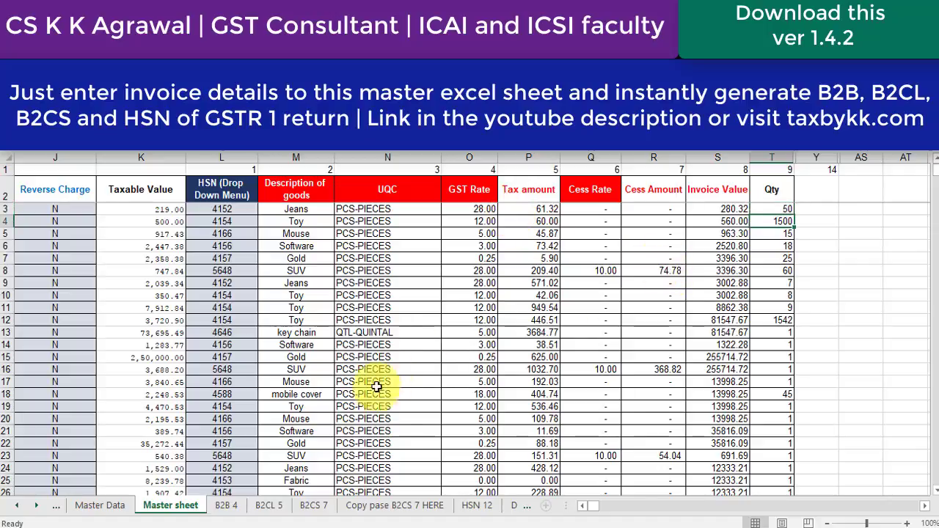
left_click(476, 506)
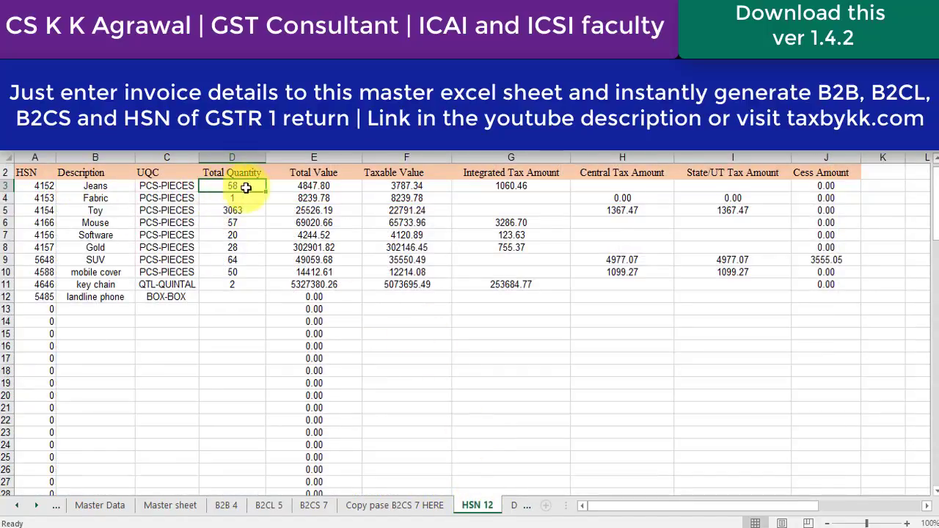
Raise the first Jeans quantity to 52 so HSN 12's 4152 total reads 60.
left_click(193, 513)
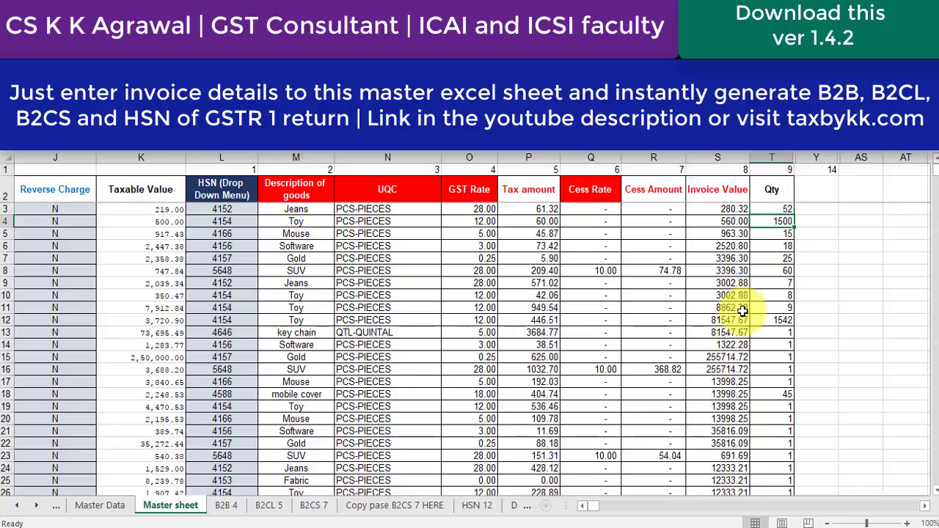
left_click(477, 506)
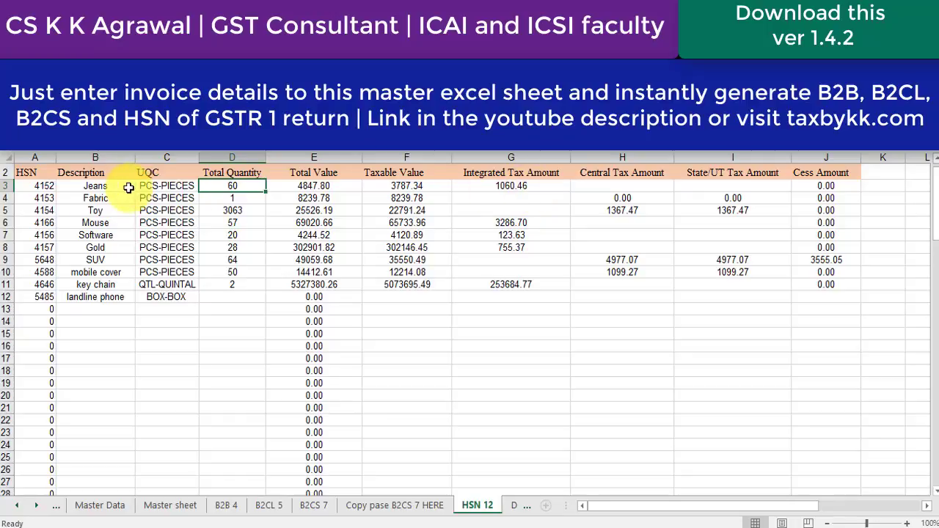
key("Left")
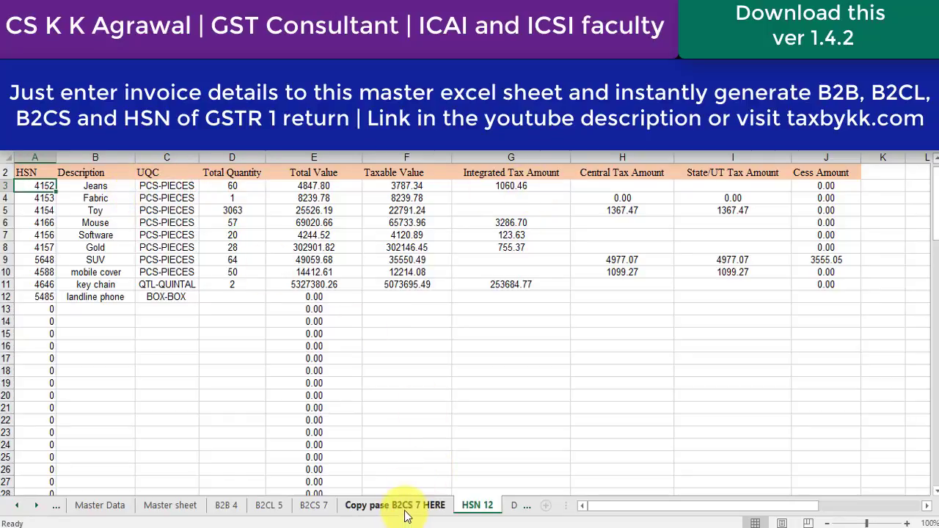
left_click(170, 505)
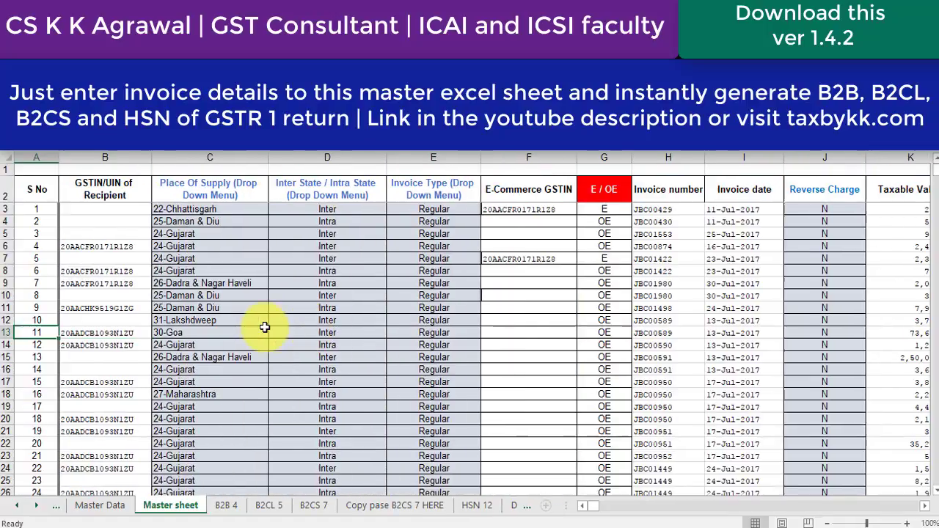
key("Down")
key("Down")
key("Down")
key("Down")
key("Down")
key("Down")
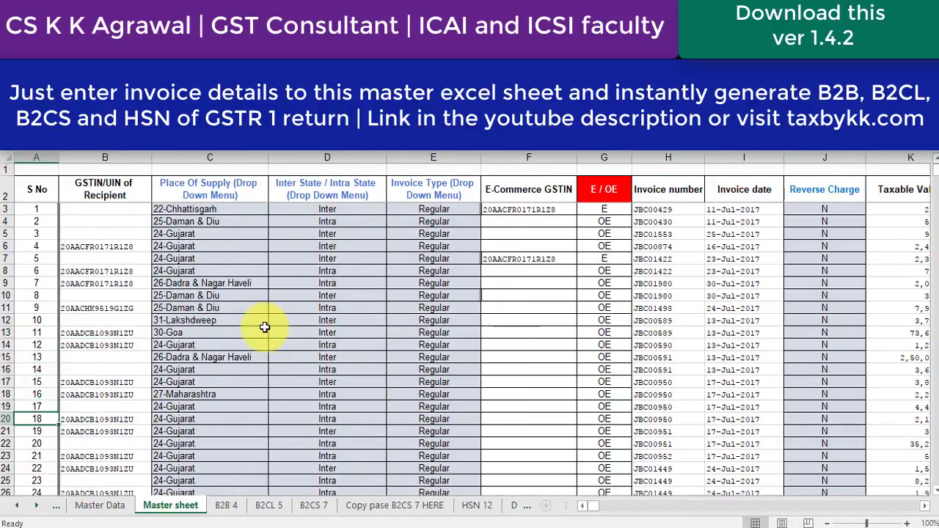
left_click(314, 504)
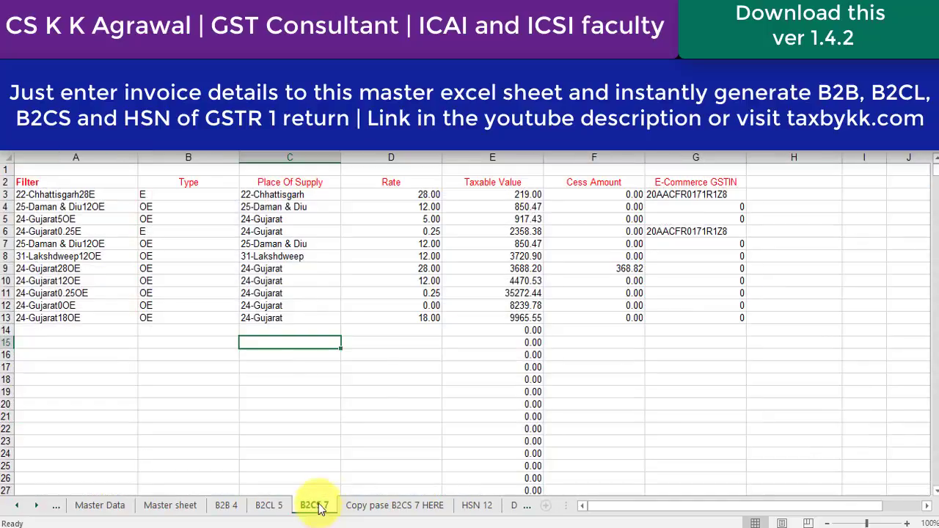
left_click(383, 331)
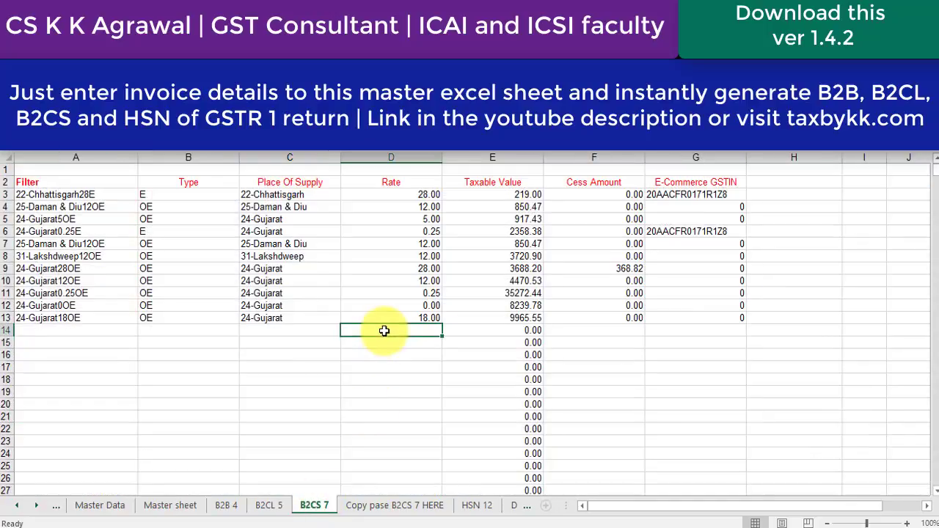
left_click(77, 197)
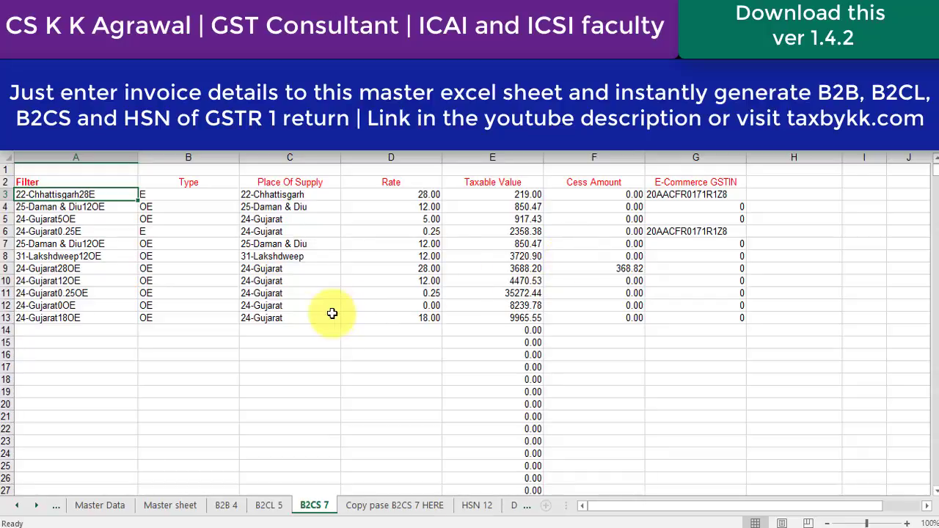
left_click(82, 207)
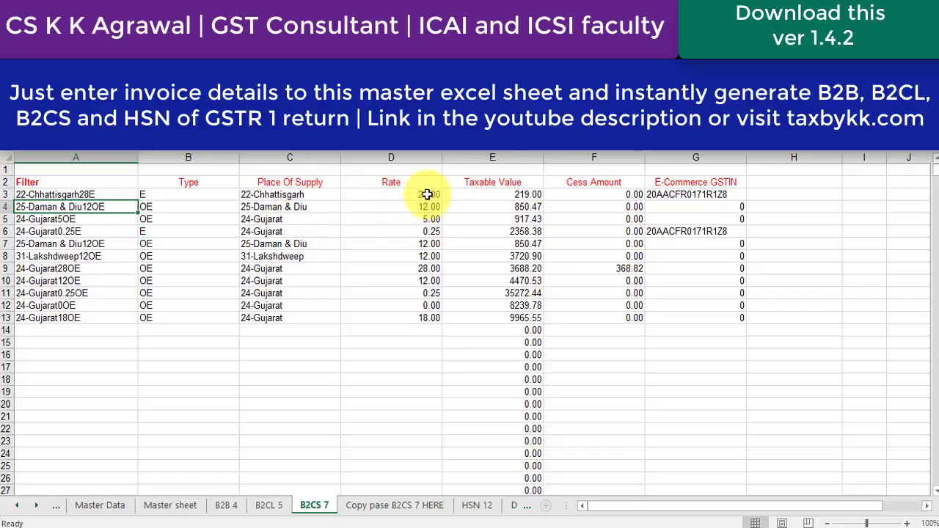
left_click_drag(183, 195, 415, 194)
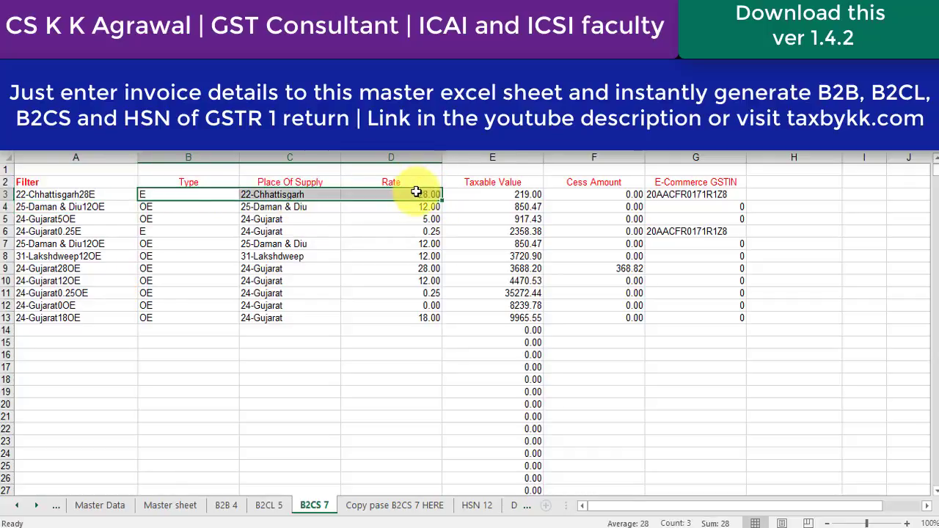
left_click(98, 196)
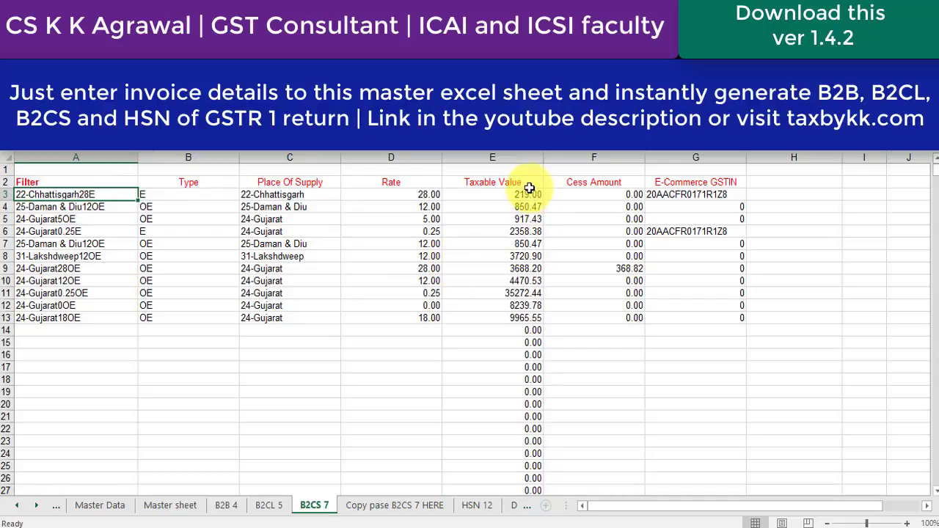
left_click(522, 194)
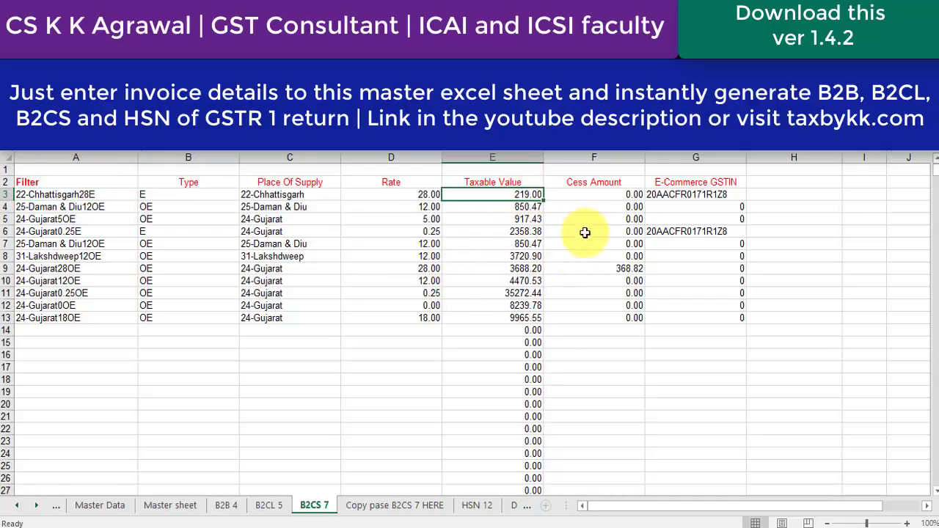
left_click(702, 196)
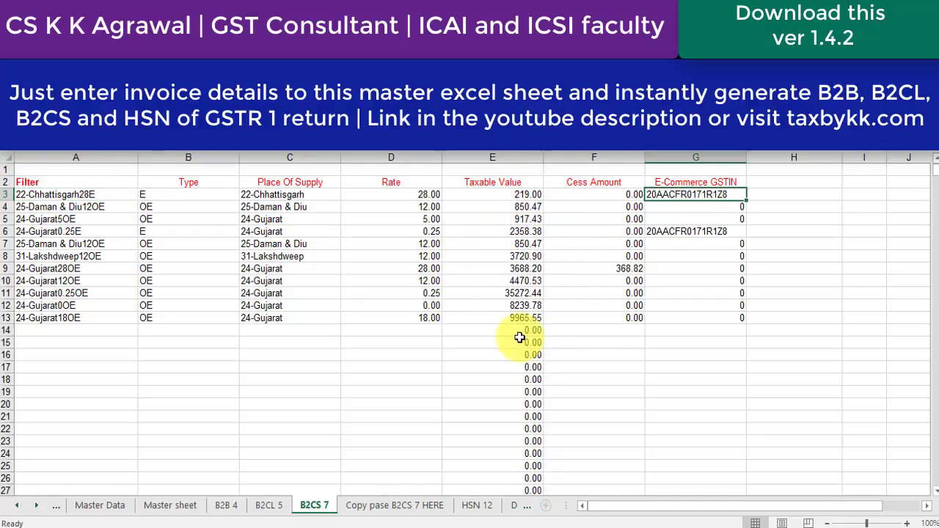
left_click(179, 196)
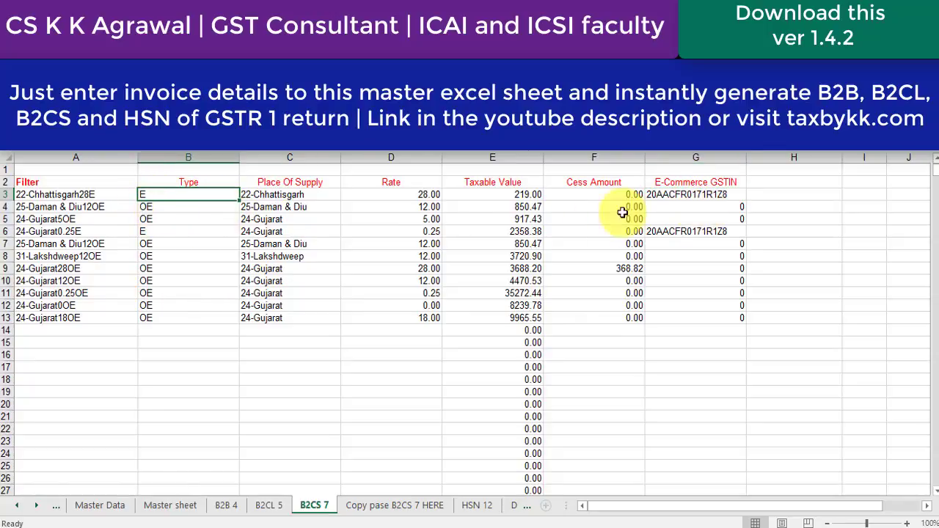
left_click(123, 195)
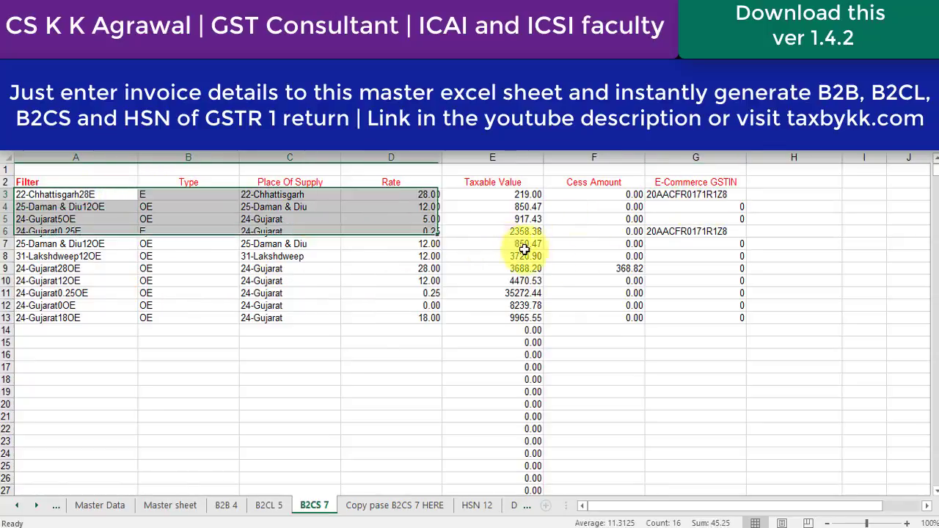
Copy the eleven B2CS 7 rows and paste them into A7 of 'Copy pase B2CS 7 HERE'.
left_click_drag(122, 195, 696, 318)
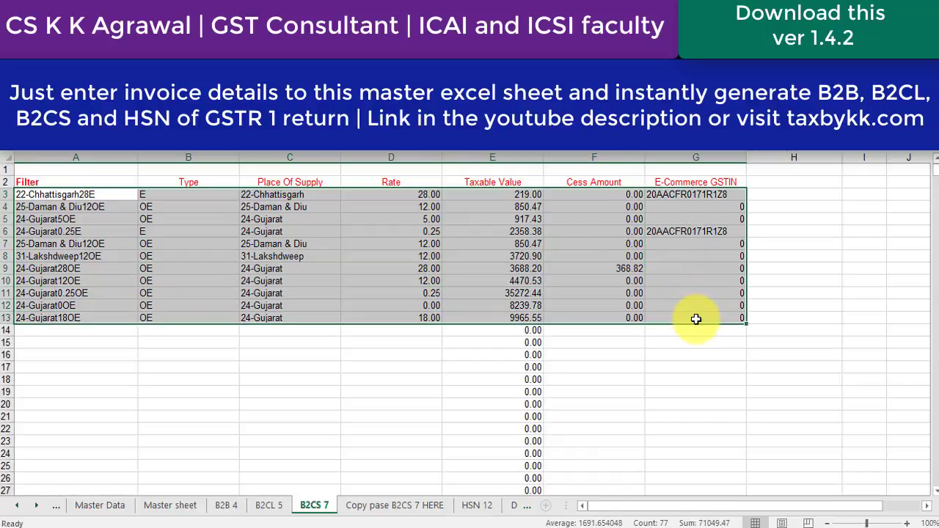
key("ctrl+c")
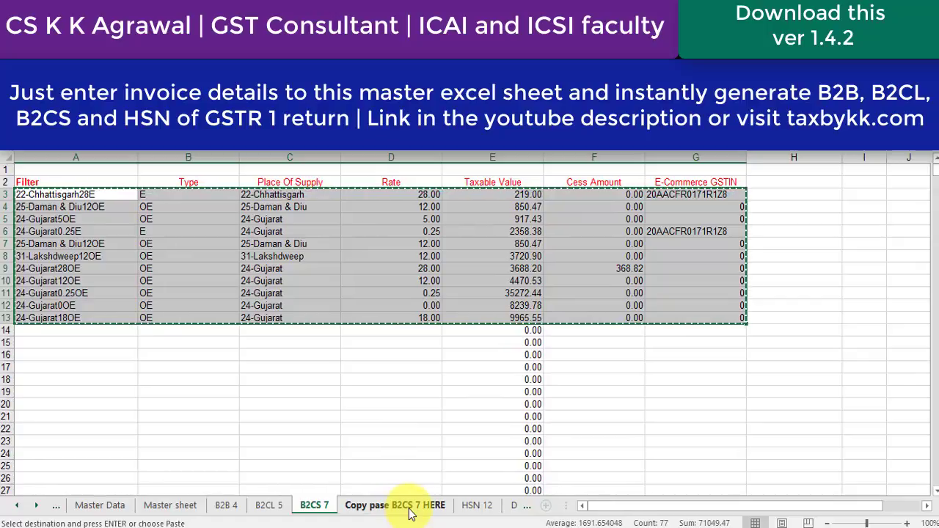
left_click(410, 505)
key("ctrl+v")
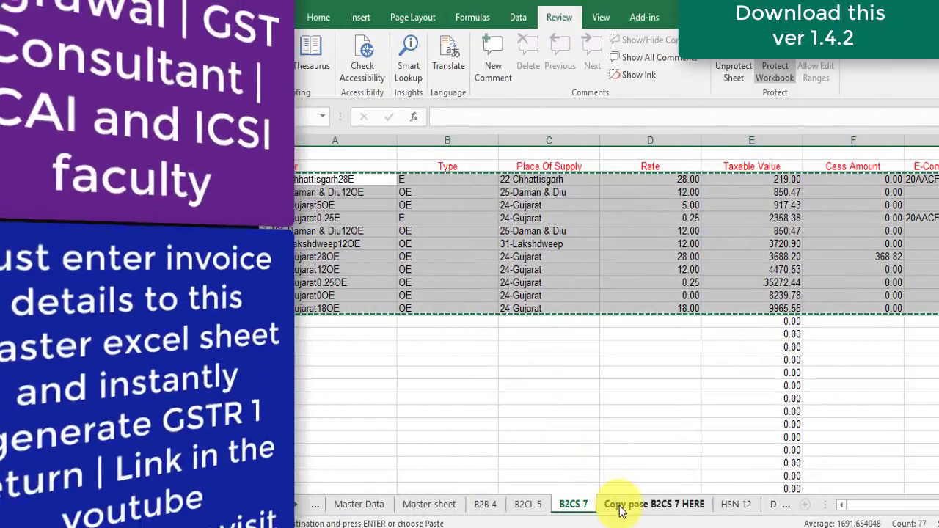
left_click(618, 506)
left_click(335, 230)
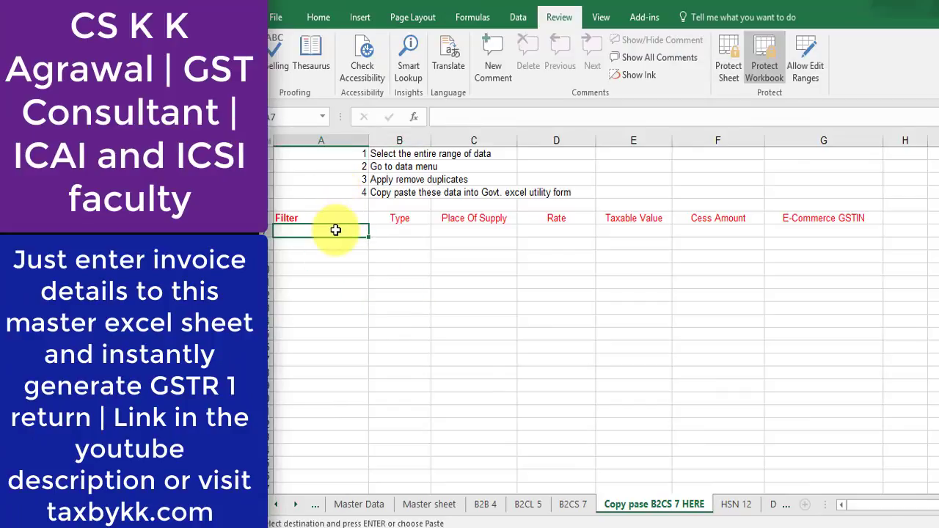
key("ctrl+v")
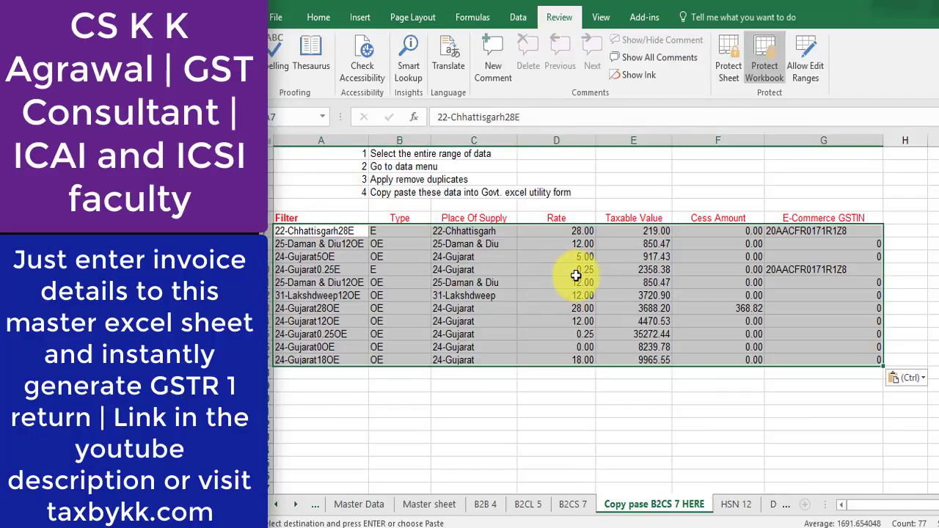
Review the four instruction rows and select the pasted data block.
left_click(575, 275)
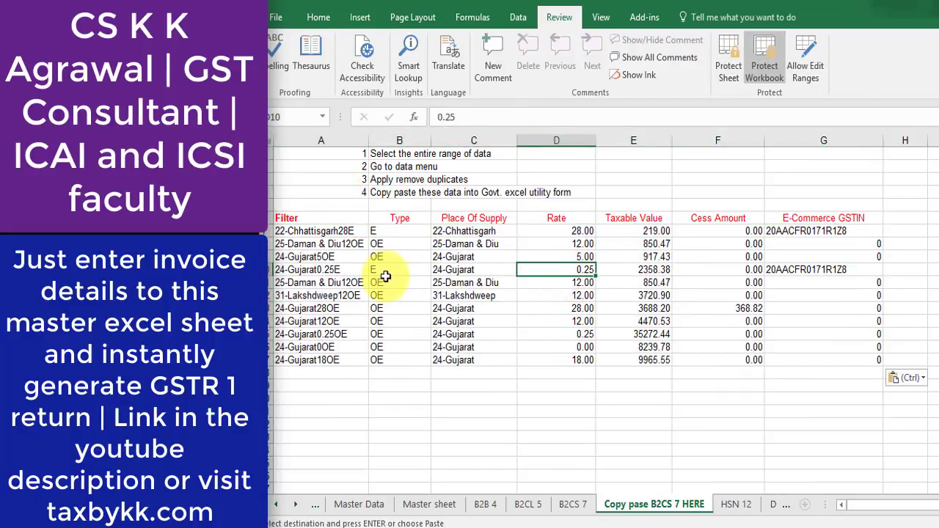
left_click_drag(365, 153, 557, 192)
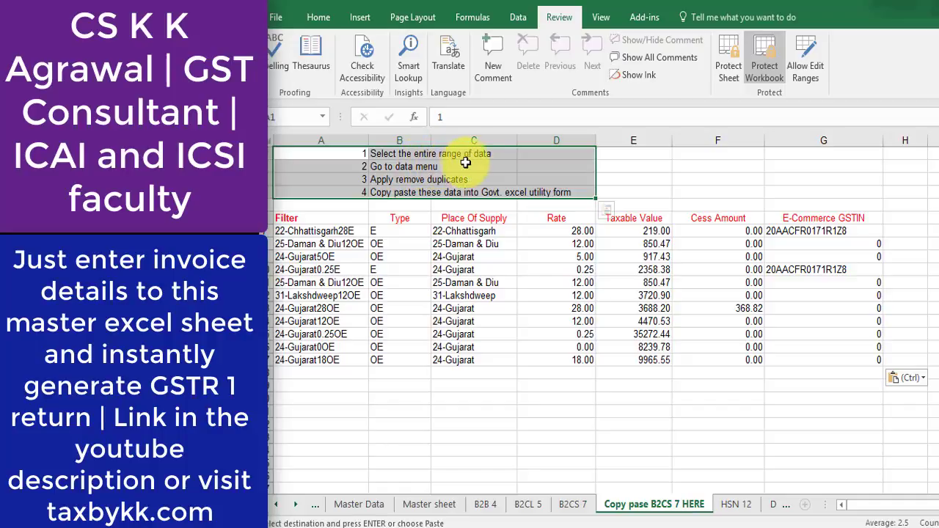
mouse_move(335, 231)
left_mouse_down()
mouse_move(565, 247)
mouse_move(813, 315)
mouse_move(819, 359)
left_mouse_up()
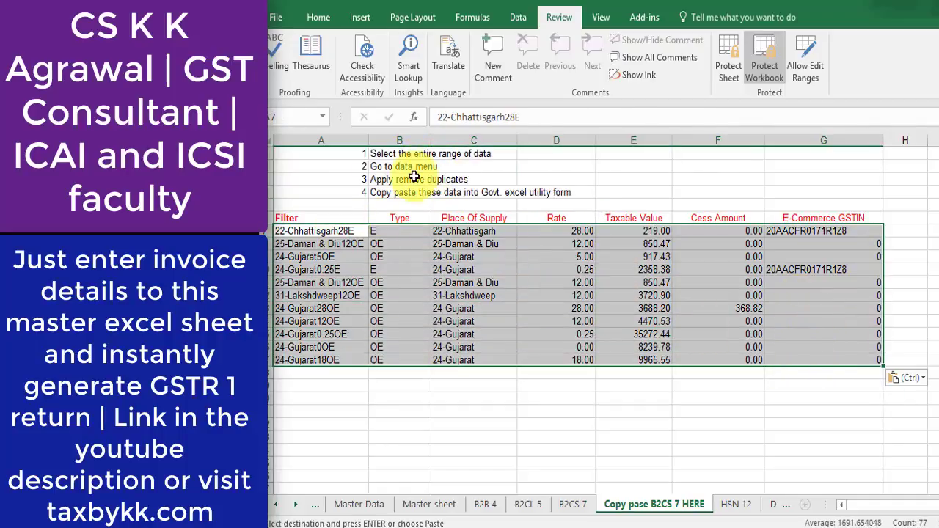
Run Data > Remove Duplicates on the pasted rows, deleting the repeated 25-Daman & Diu row.
left_click(517, 18)
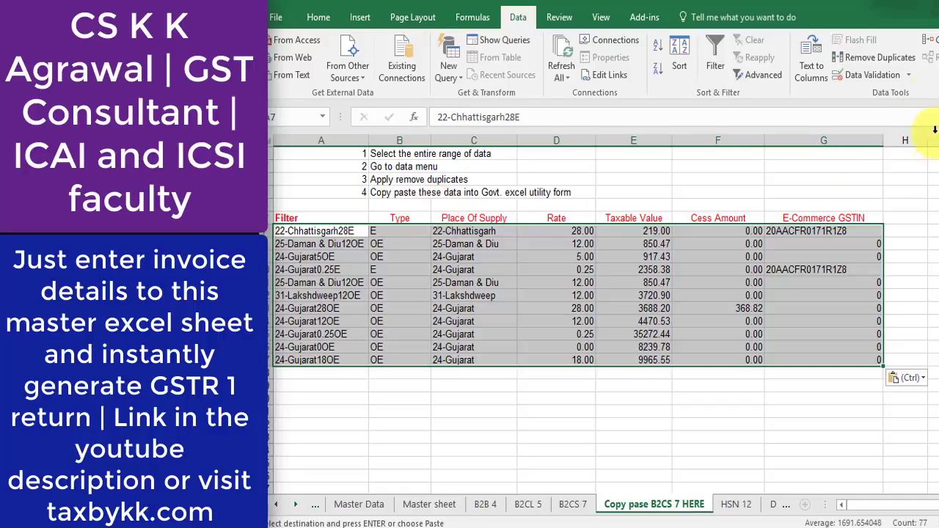
left_click(886, 61)
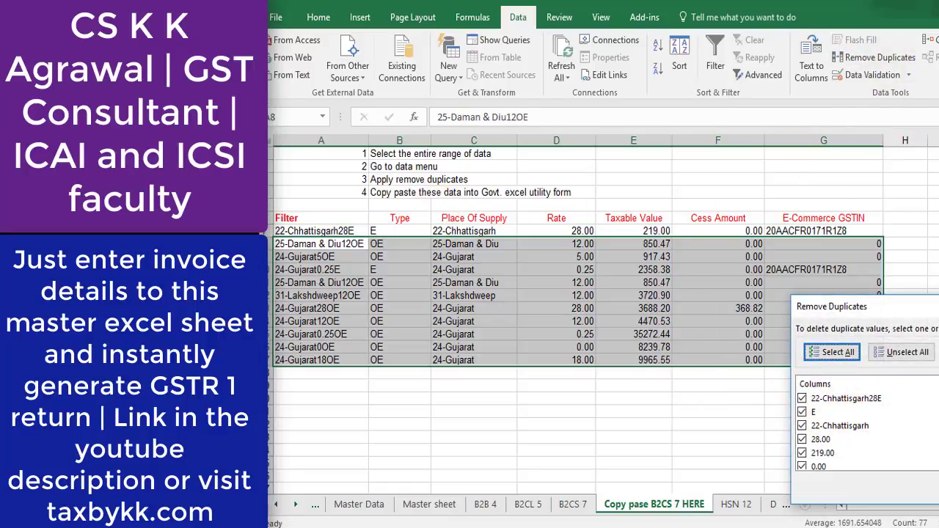
scroll(844, 429, "down", 1)
scroll(903, 425, "up", 1)
key("Return")
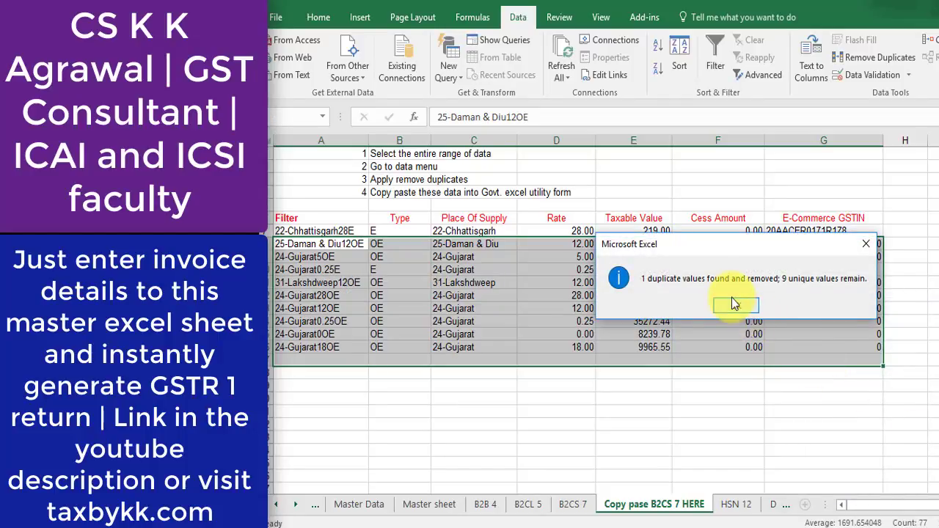
left_click(734, 304)
left_click(541, 346)
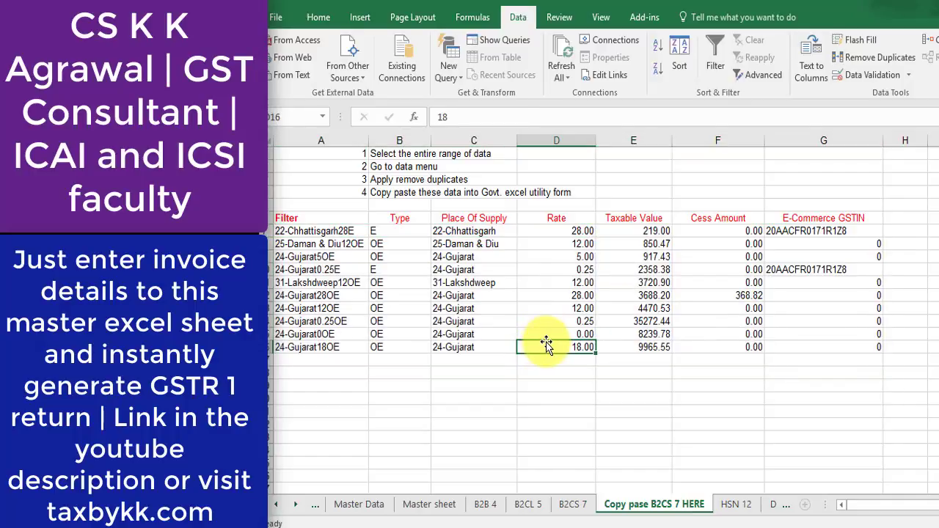
Rerun Remove Duplicates on the ten rows to confirm none remain.
left_click_drag(322, 231, 843, 347)
left_click(876, 57)
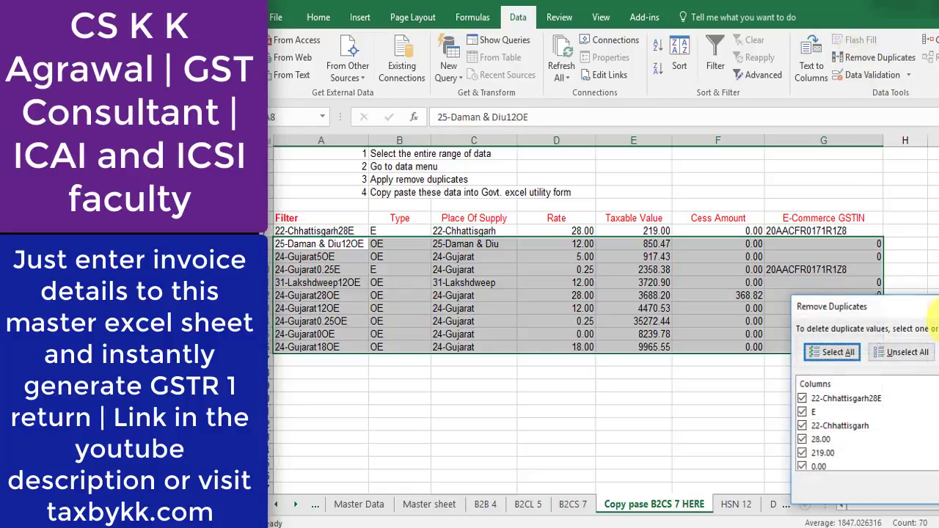
key("Return")
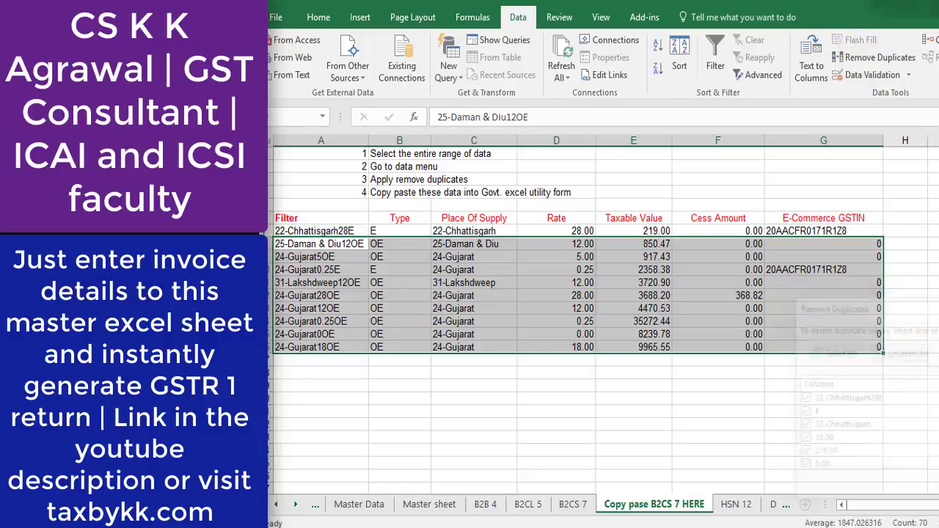
left_click(779, 303)
left_click(591, 331)
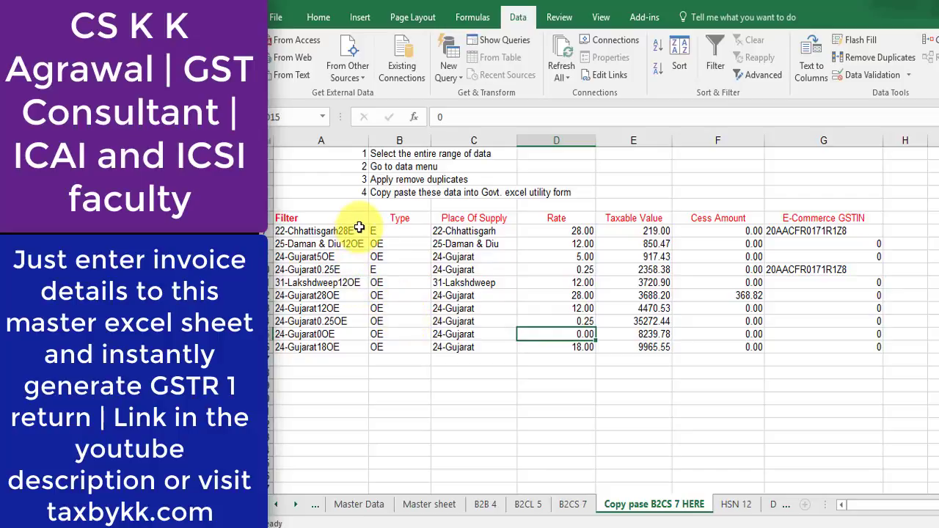
Select the ten de-duplicated rows from Type to E-Commerce GSTIN and the Filter column entries.
left_click(358, 230)
left_click_drag(403, 246, 851, 357)
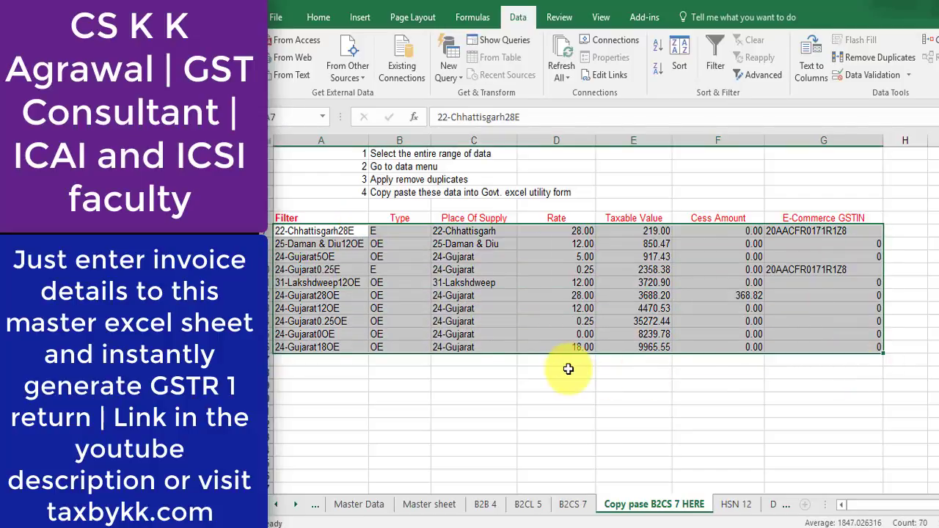
left_click(565, 372)
left_click_drag(396, 230, 827, 340)
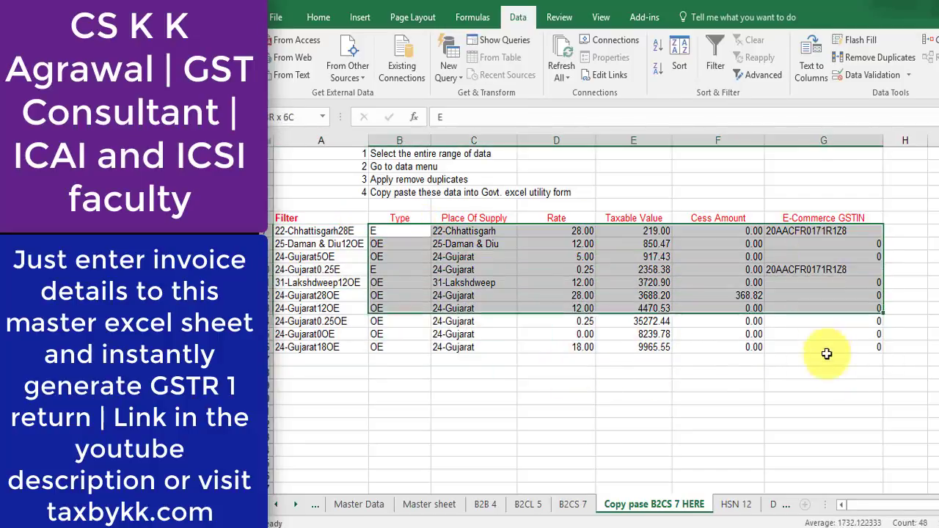
left_click_drag(316, 230, 319, 347)
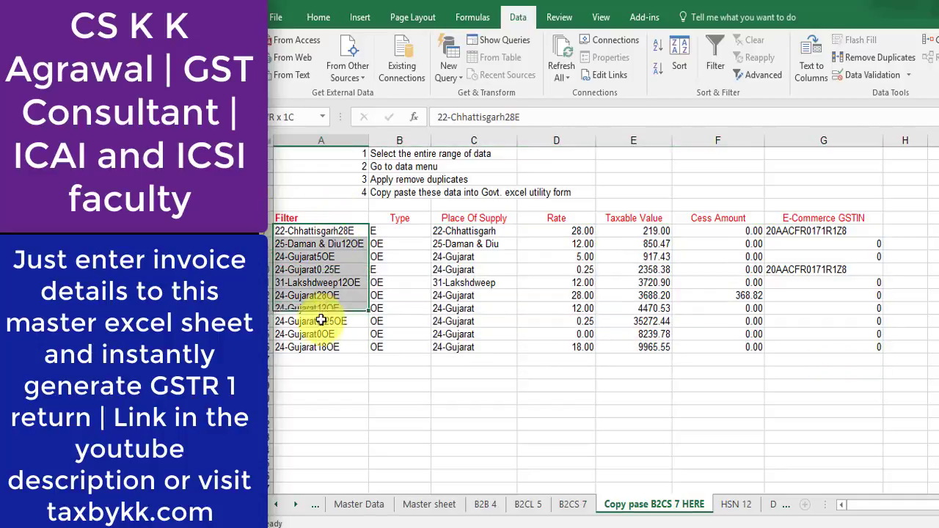
left_click_drag(399, 231, 847, 349)
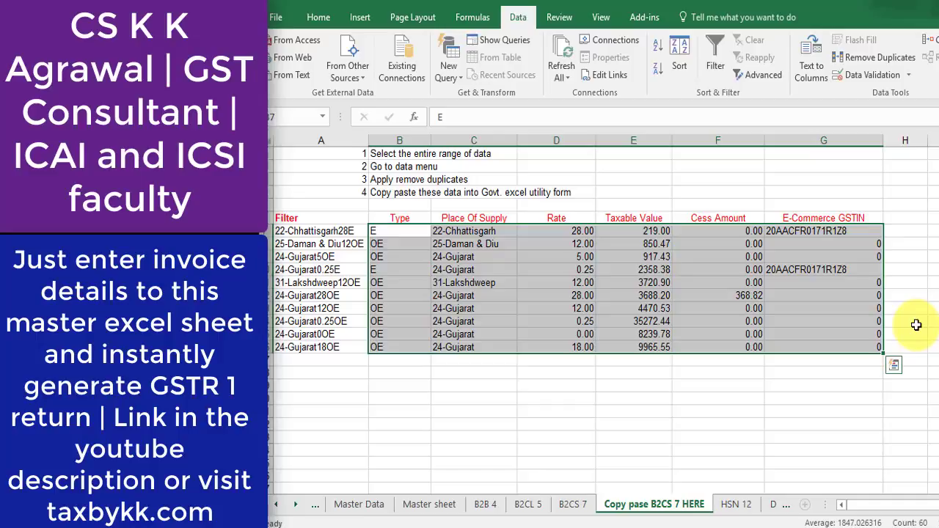
Compare the ten-row copy with the eleven-row B2CS 7 sheet, then select the four instruction rows.
left_click(736, 504)
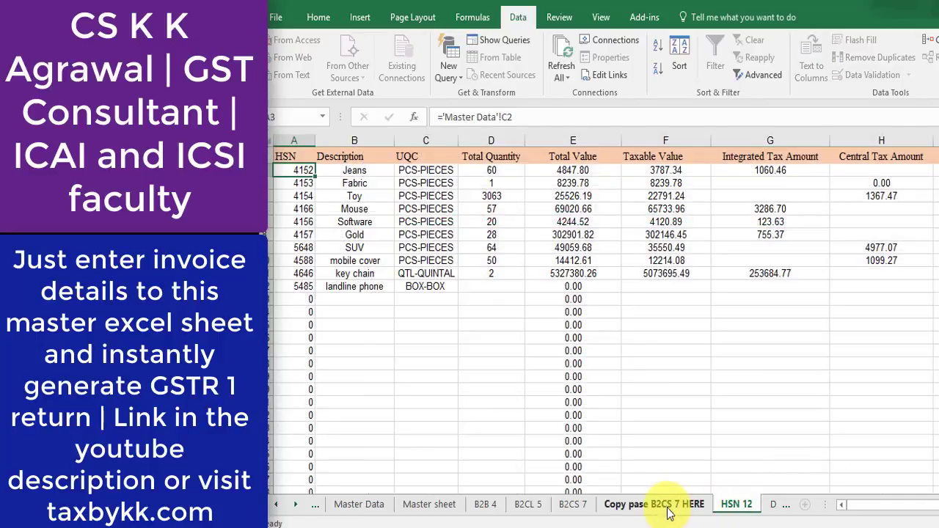
left_click(669, 504)
left_click(576, 506)
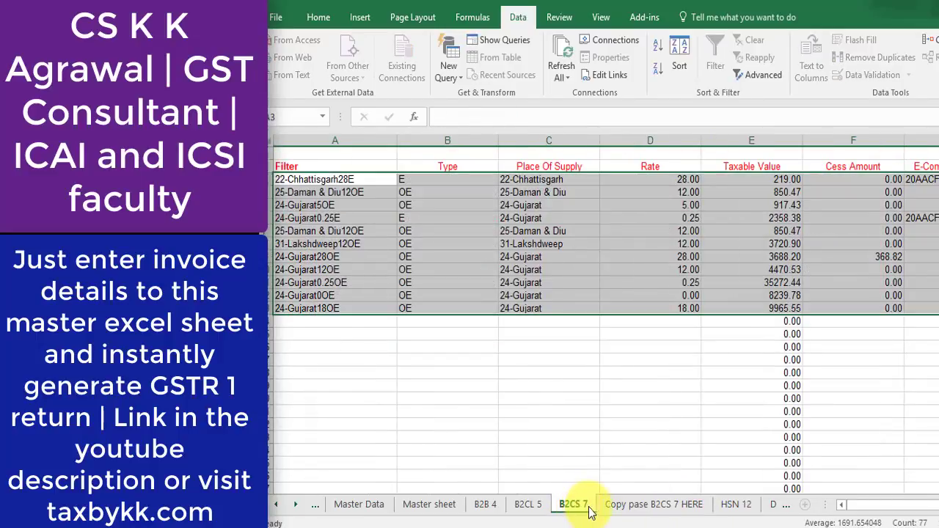
left_click(631, 505)
left_click(568, 504)
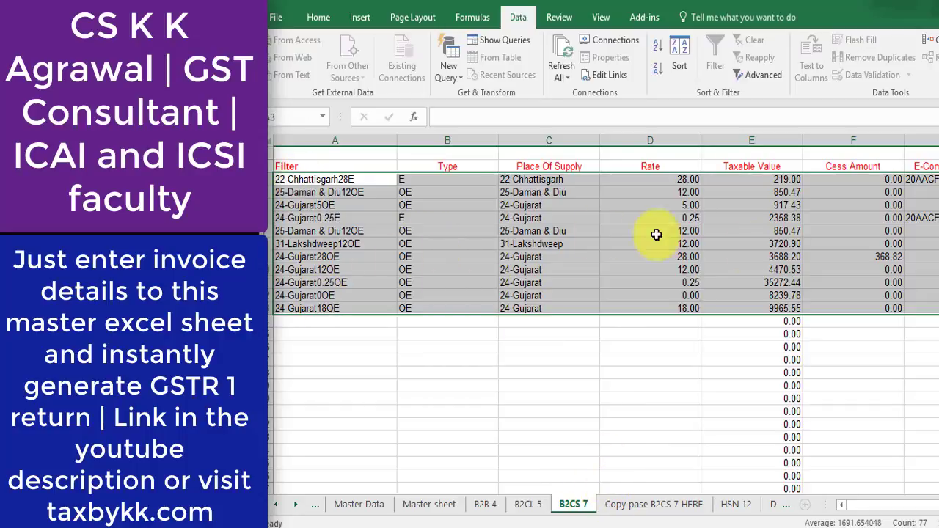
left_click(660, 505)
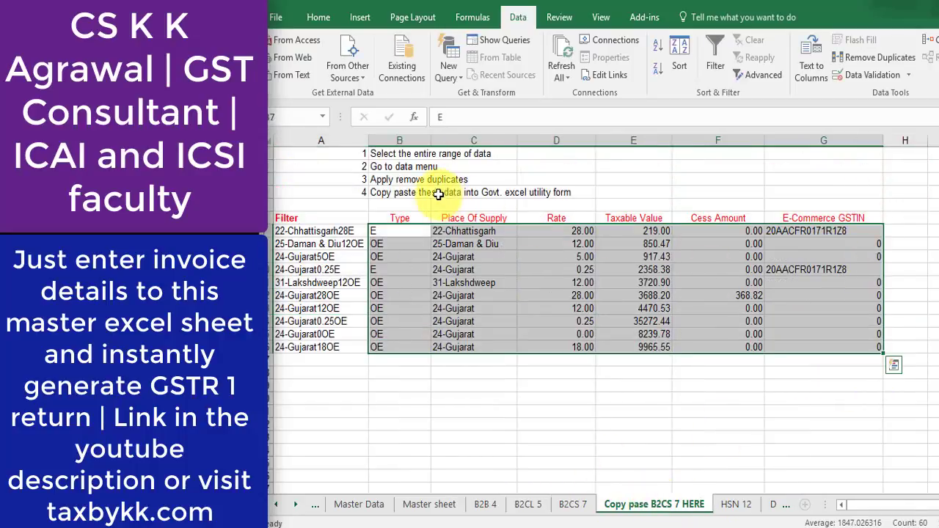
mouse_move(356, 153)
left_mouse_down()
mouse_move(513, 185)
mouse_move(540, 200)
left_mouse_up()
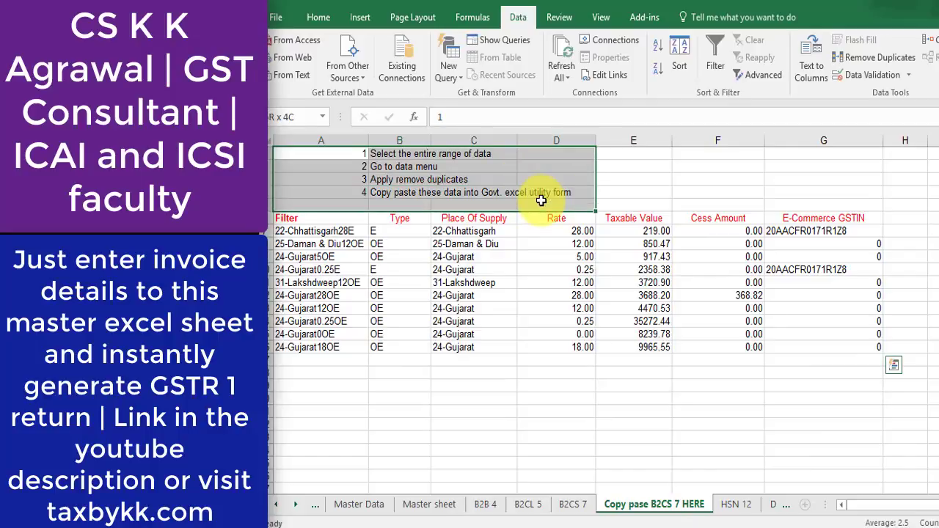
left_click_drag(363, 153, 554, 192)
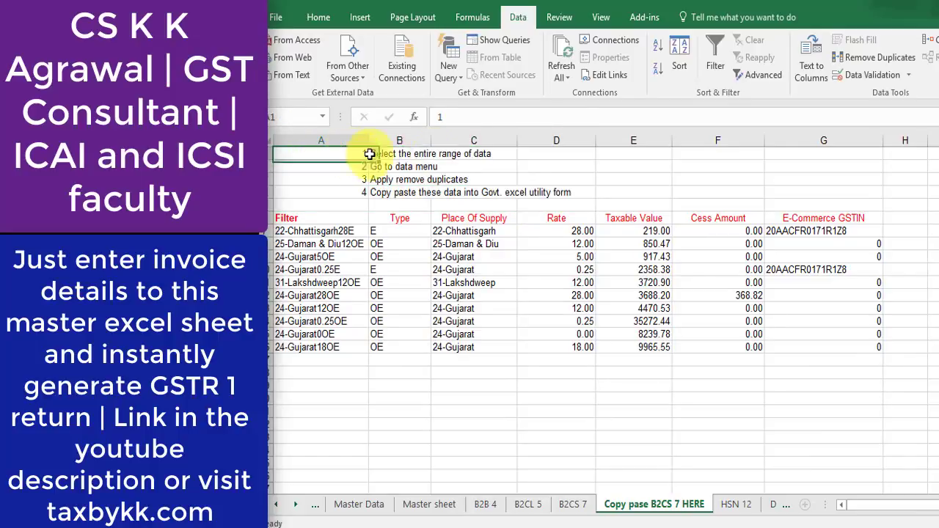